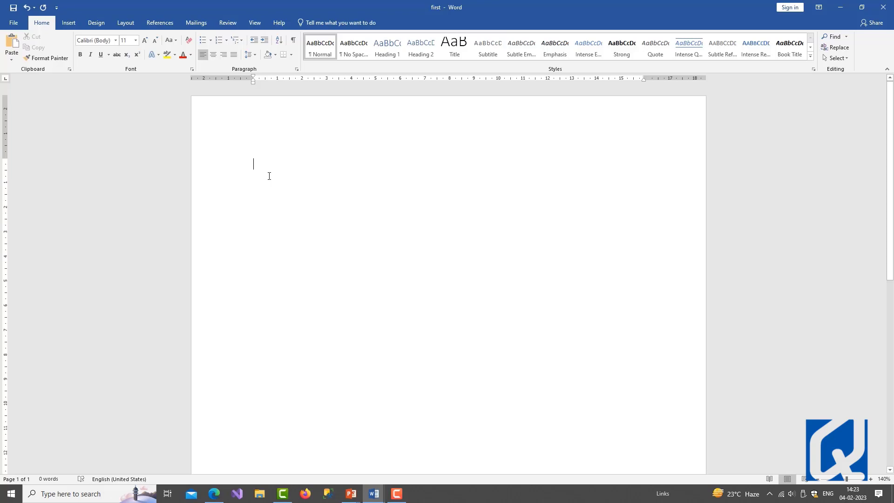
- Type 'My name is' followed by your full name at the top of the blank page
{"action": "type", "text": "My na"}
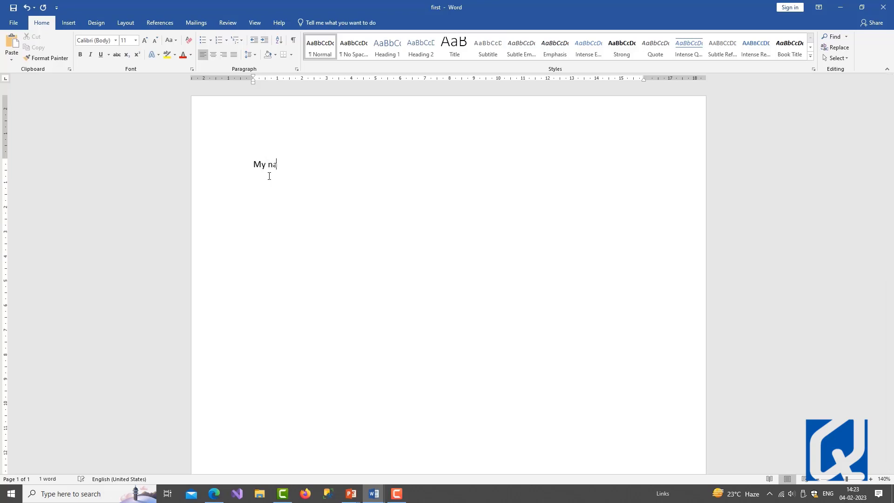
{"action": "type", "text": "me is "}
{"action": "type", "text": "Rajesh "}
{"action": "type", "text": "Kumar."}
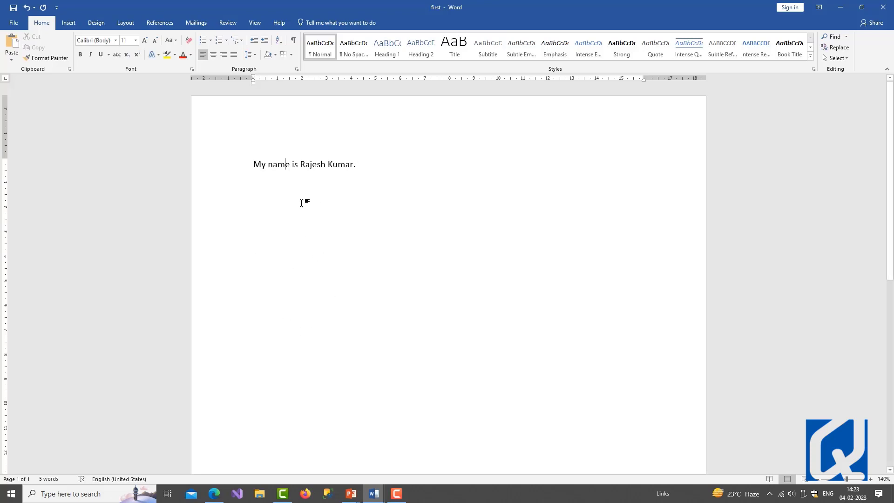
- A few lines lower, retype 'My name is' plus your full name with no period, fixing the space after 'My'
{"action": "left_click", "coordinate": [254, 164]}
{"action": "double_click", "coordinate": [252, 243]}
{"action": "key", "text": "ctrl+z"}
{"action": "key", "text": "Return"}
{"action": "key", "text": "Return"}
{"action": "key", "text": "Return"}
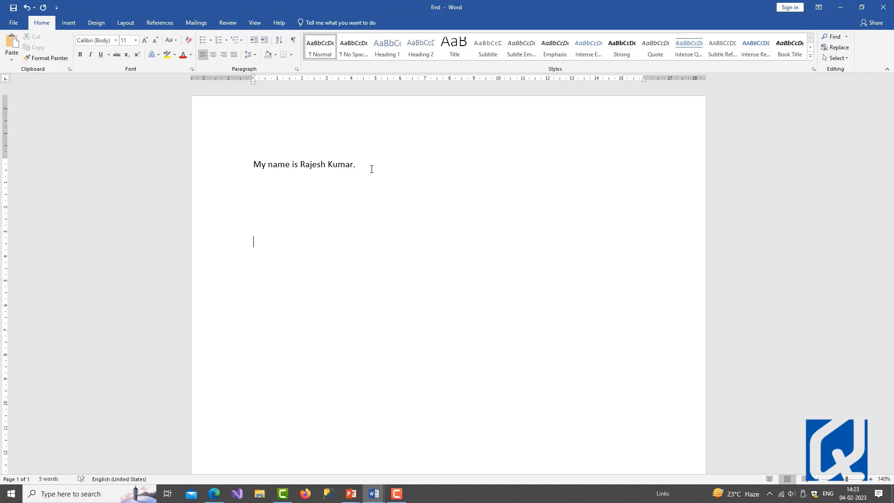
{"action": "type", "text": "My"}
{"action": "type", "text": "na"}
{"action": "type", "text": "me is "}
{"action": "type", "text": "Rajesh "}
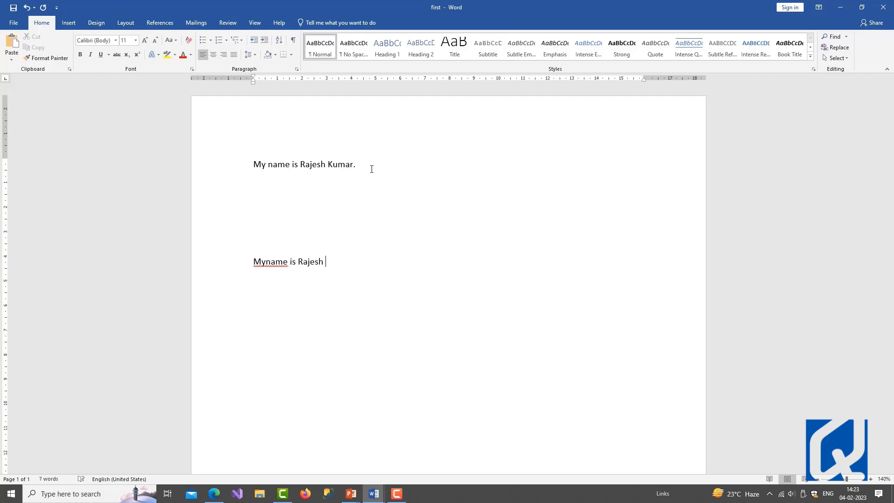
{"action": "type", "text": "Kumar"}
{"action": "left_click", "coordinate": [269, 264]}
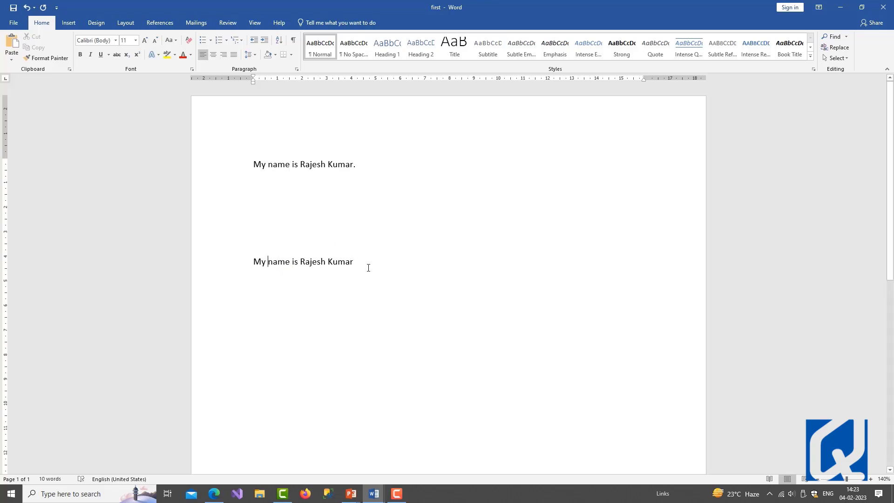
{"action": "key", "text": "Return"}
{"action": "key", "text": "Return"}
- Select the full name in the first sentence
{"action": "left_click", "coordinate": [329, 178]}
{"action": "left_click", "coordinate": [254, 164]}
{"action": "mouse_move", "coordinate": [253, 166]}
{"action": "left_mouse_down"}
{"action": "mouse_move", "coordinate": [356, 164]}
{"action": "mouse_move", "coordinate": [250, 174]}
{"action": "left_mouse_up"}
{"action": "left_click", "coordinate": [376, 181]}
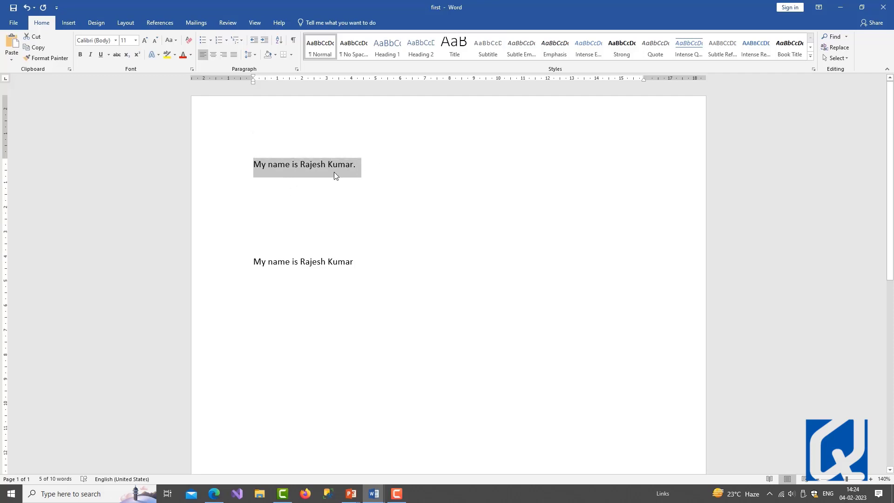
{"action": "left_click", "coordinate": [317, 166]}
{"action": "left_click_drag", "start_coordinate": [300, 166], "coordinate": [325, 167]}
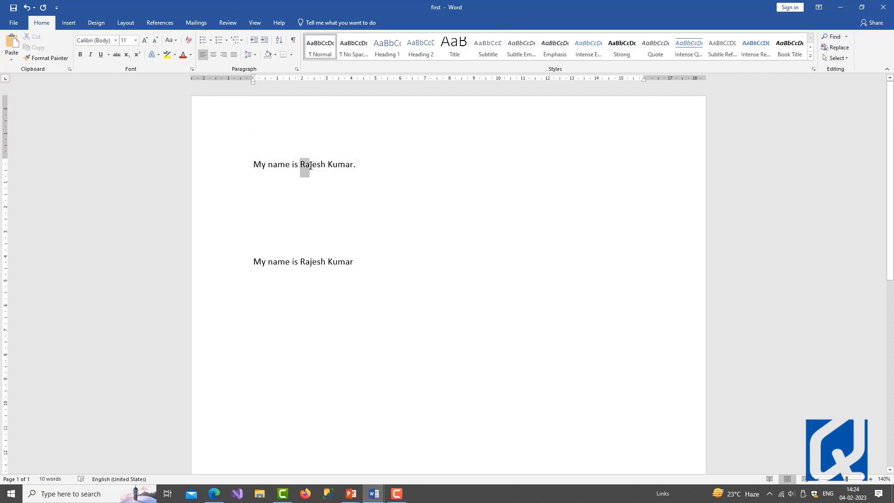
{"action": "left_click", "coordinate": [307, 182]}
{"action": "left_click", "coordinate": [302, 163]}
{"action": "left_click_drag", "start_coordinate": [302, 165], "coordinate": [326, 164]}
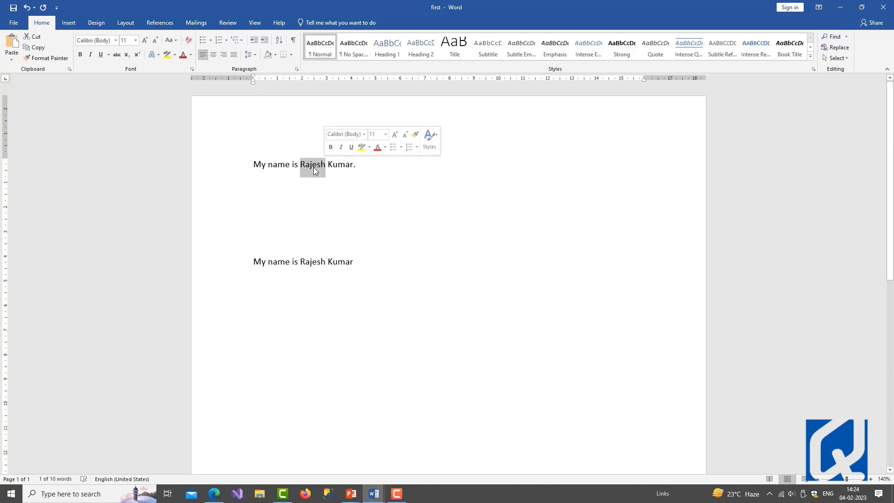
{"action": "left_click", "coordinate": [310, 167]}
{"action": "left_click_drag", "start_coordinate": [300, 165], "coordinate": [353, 166]}
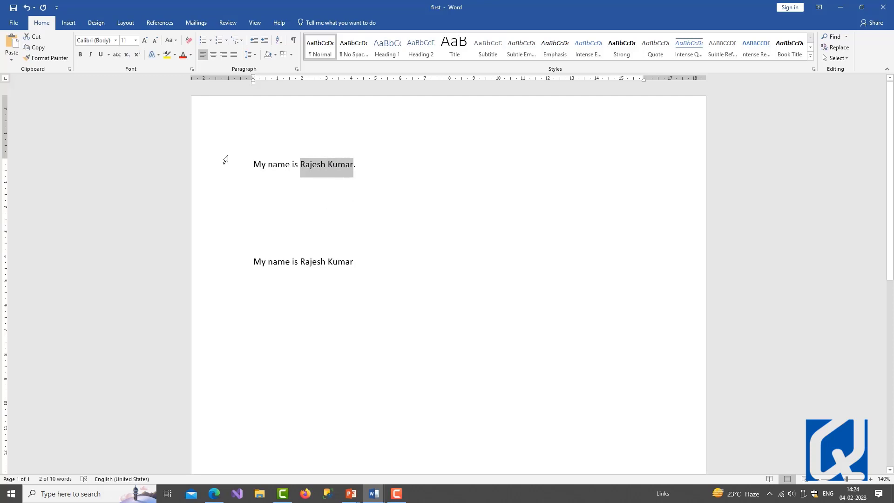
- Copy the name and start a new line below the second sentence
{"action": "left_click", "coordinate": [38, 48]}
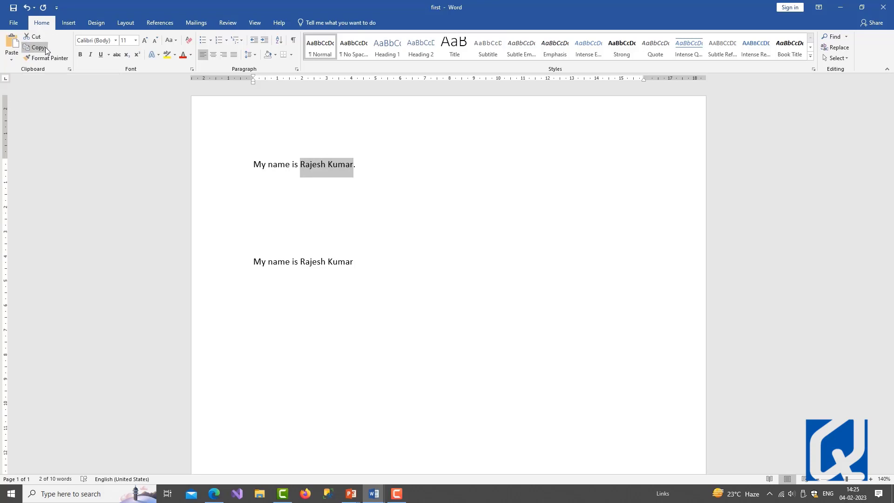
{"action": "left_click", "coordinate": [371, 262]}
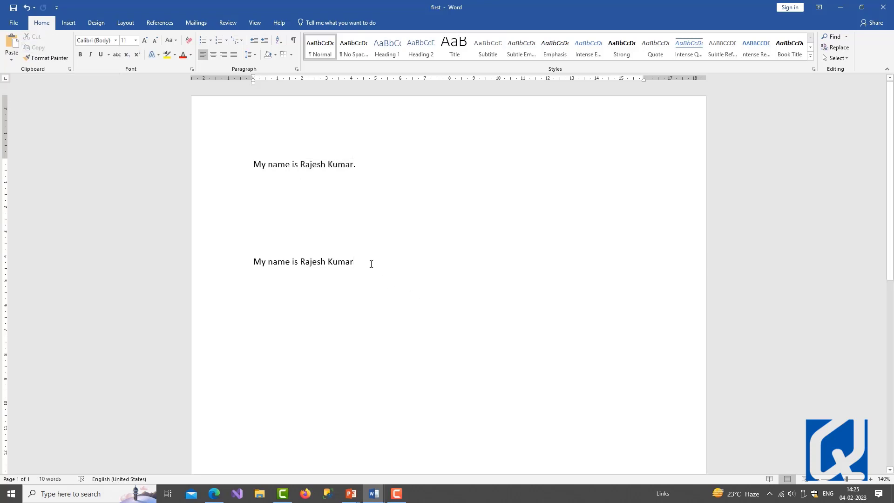
{"action": "key", "text": "Return"}
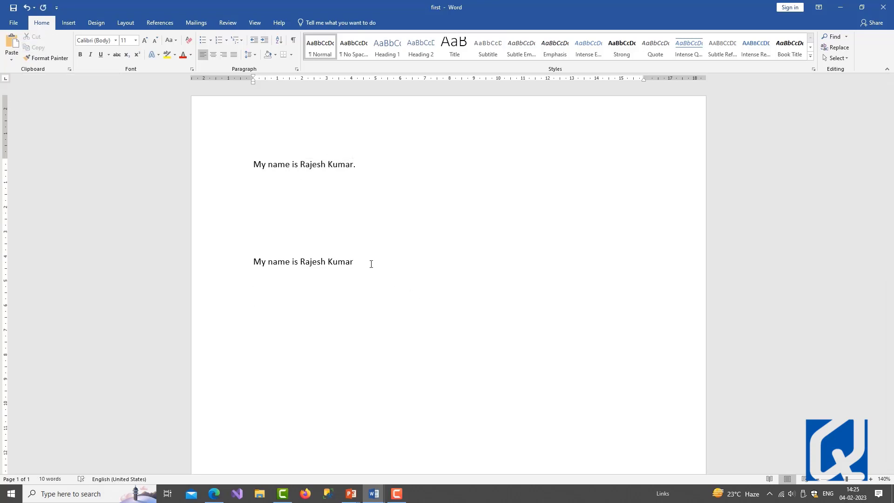
- Paste the name on its own line, then add a 'Ctrl + V = Paste' note line
{"action": "left_click", "coordinate": [13, 48]}
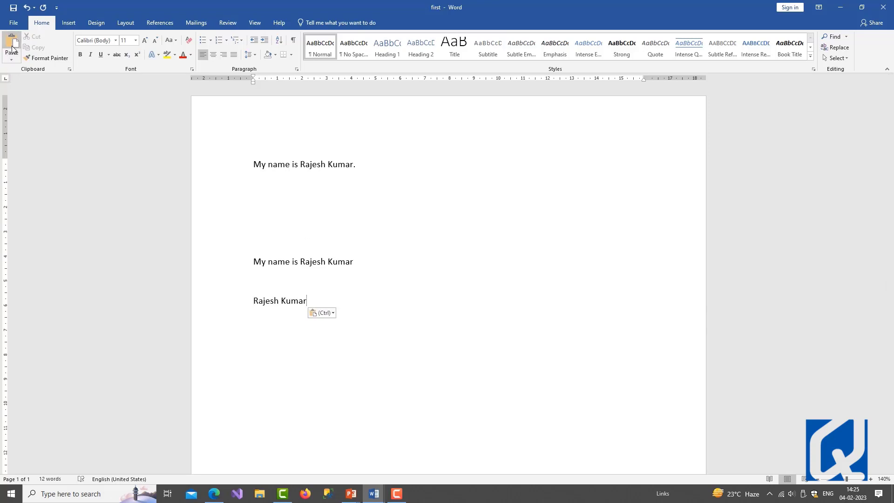
{"action": "key", "text": "Return"}
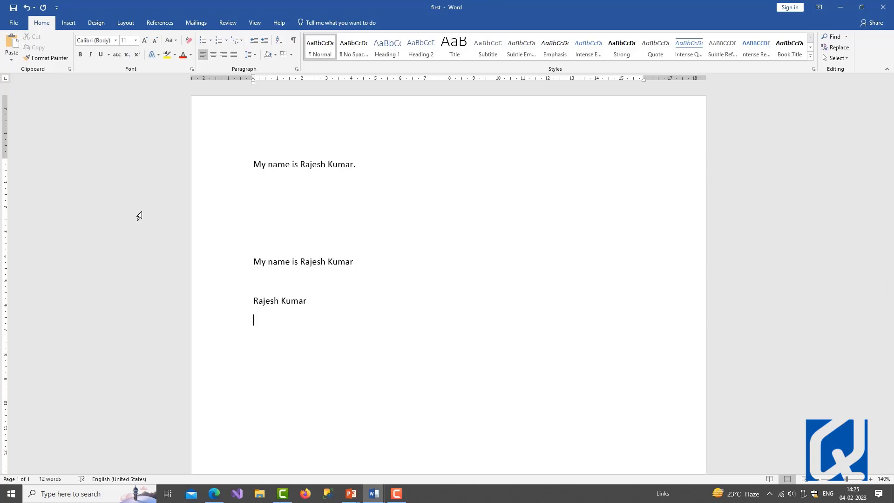
{"action": "type", "text": "Ctr"}
{"action": "type", "text": "l "}
{"action": "type", "text": "+ V"}
{"action": "type", "text": " Pasr"}
{"action": "key", "text": "BackSpace"}
{"action": "key", "text": "BackSpace"}
{"action": "key", "text": "BackSpace"}
{"action": "type", "text": "st"}
{"action": "key", "text": "BackSpace"}
{"action": "key", "text": "BackSpace"}
{"action": "type", "text": "as"}
{"action": "type", "text": "t"}
{"action": "left_click", "coordinate": [285, 321]}
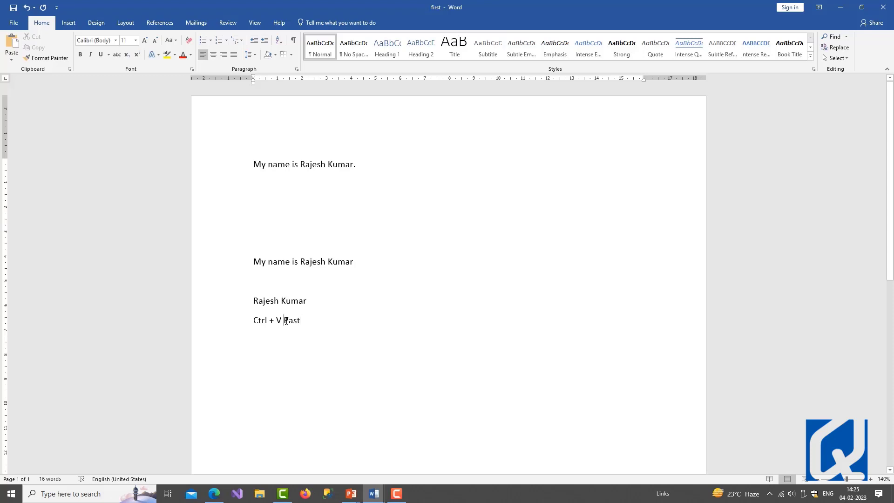
{"action": "type", "text": "="}
{"action": "left_click", "coordinate": [305, 320]}
- Add the note lines 'Ctrl +C Copy' and 'Ctrl + X Cut'
{"action": "key", "text": "Return"}
{"action": "type", "text": "C"}
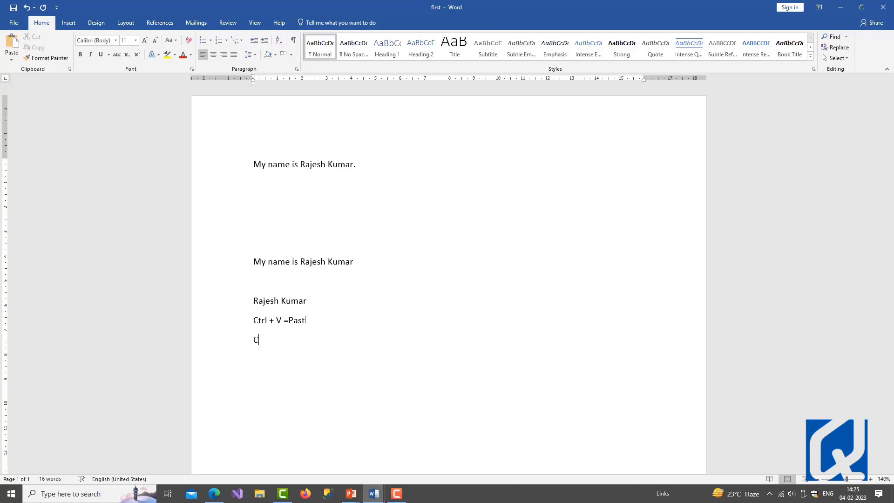
{"action": "type", "text": "trl +"}
{"action": "type", "text": "C Co"}
{"action": "type", "text": "py"}
{"action": "key", "text": "Return"}
{"action": "type", "text": "Ctrl +"}
{"action": "type", "text": " X "}
{"action": "type", "text": "Cur"}
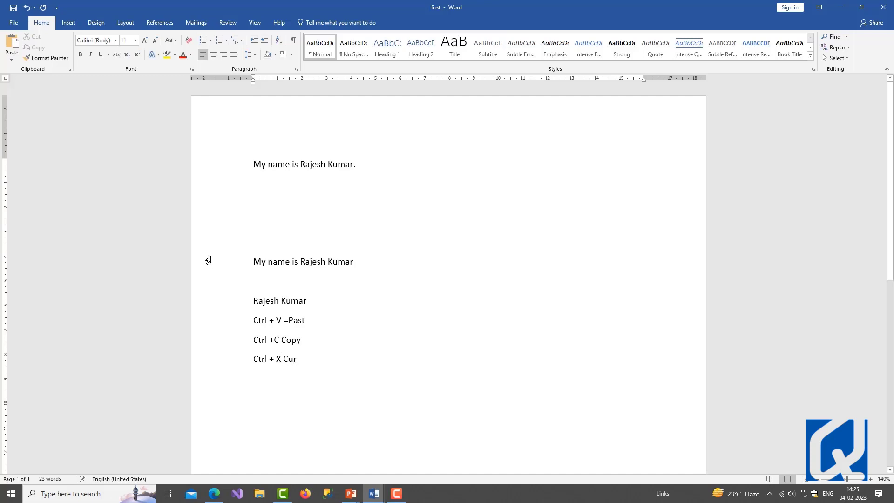
- Cut the top 'My name is …' sentence and paste it below the shortcut notes with Ctrl+V
{"action": "left_click", "coordinate": [271, 262], "text": "shift"}
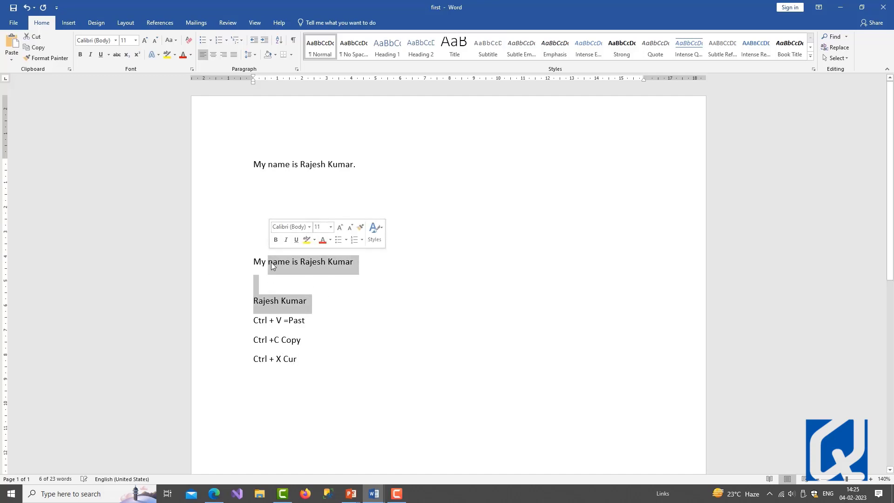
{"action": "left_click", "coordinate": [295, 184]}
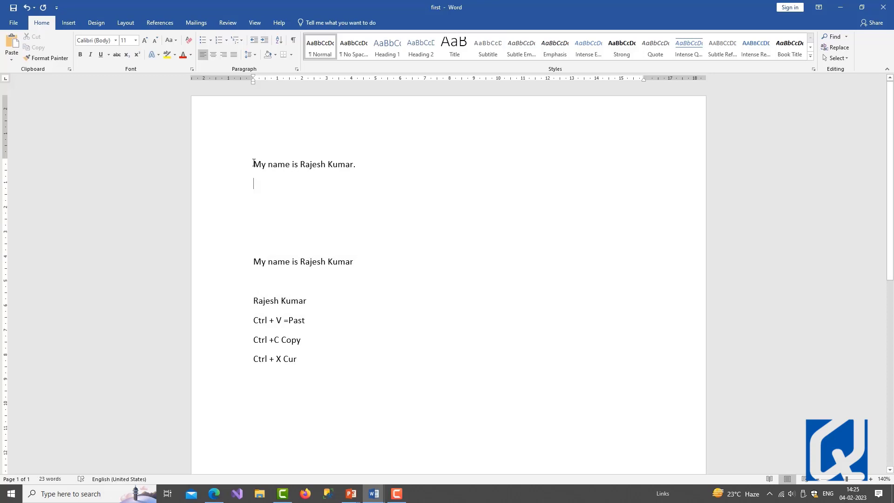
{"action": "left_click_drag", "start_coordinate": [253, 163], "coordinate": [355, 166]}
{"action": "key", "text": "ctrl+c"}
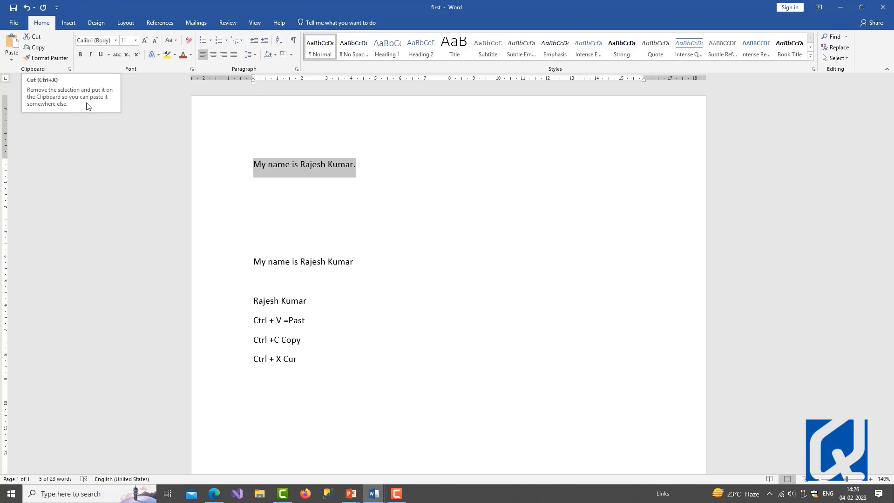
{"action": "left_click", "coordinate": [32, 37]}
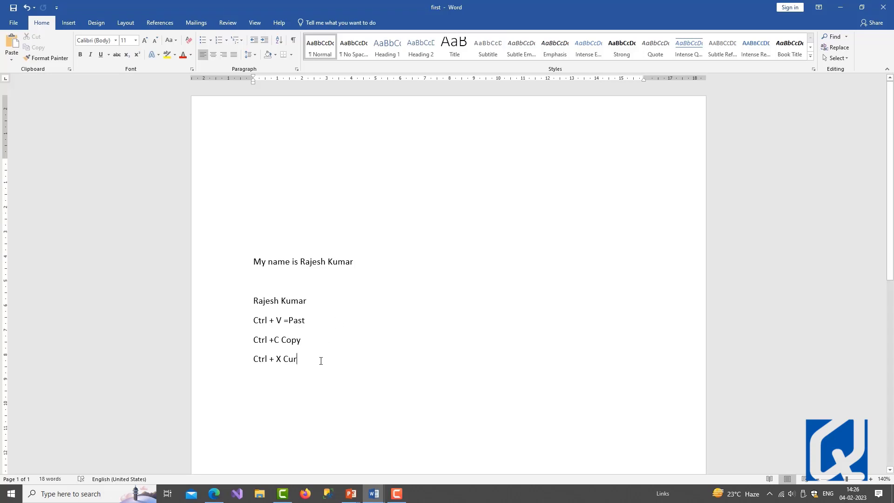
{"action": "key", "text": "Return"}
{"action": "key", "text": "Return"}
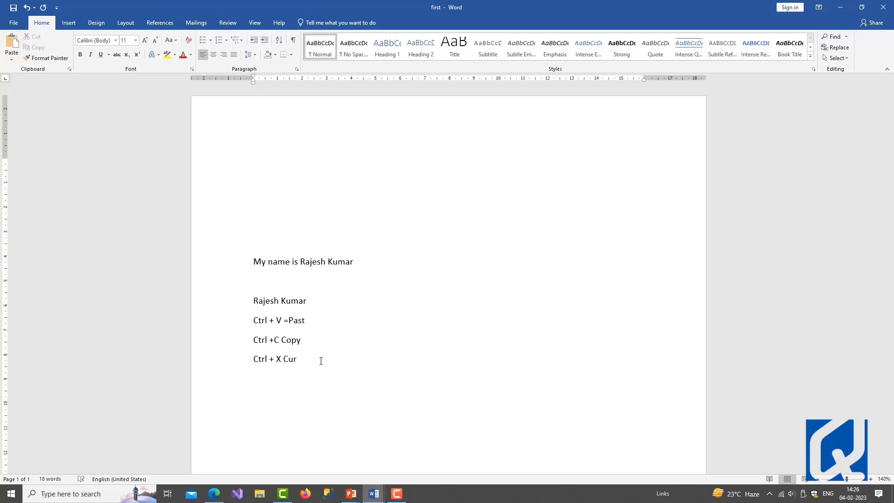
{"action": "key", "text": "ctrl+v"}
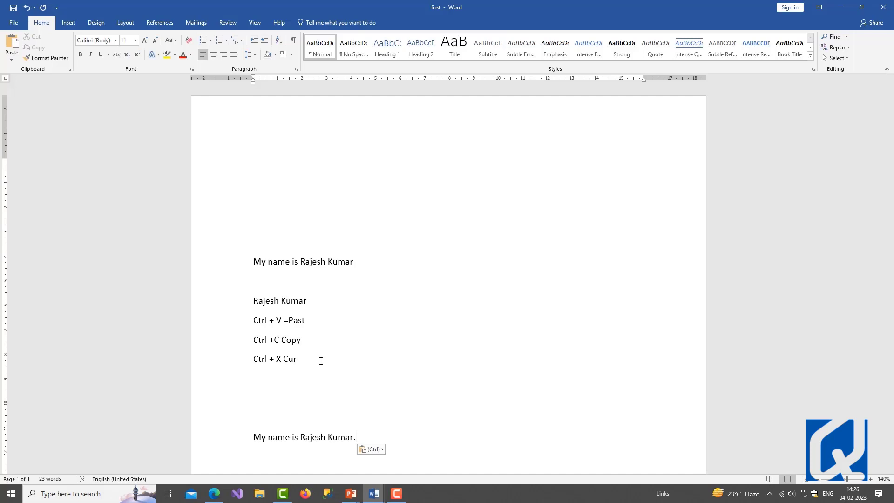
- Paste the sentence back on the top line and put a copy on the line below it
{"action": "left_click", "coordinate": [10, 45]}
{"action": "left_click", "coordinate": [8, 45]}
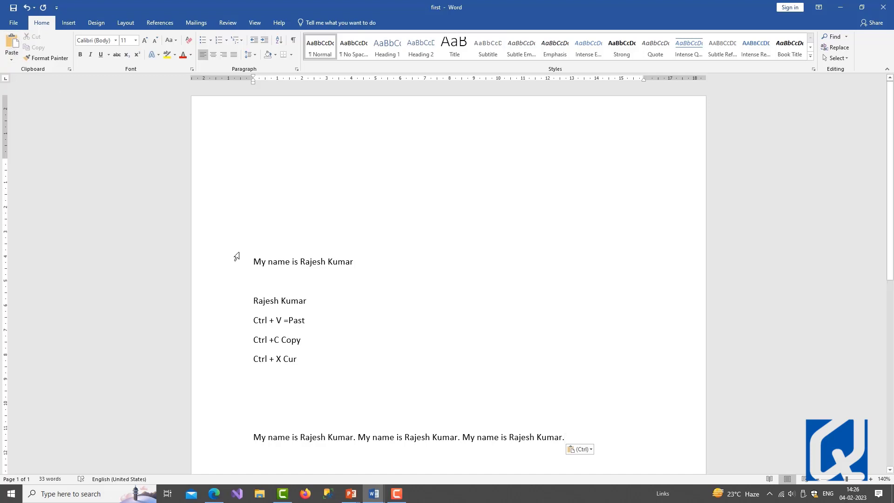
{"action": "left_click", "coordinate": [303, 167]}
{"action": "key", "text": "ctrl+v"}
{"action": "left_click_drag", "start_coordinate": [357, 168], "coordinate": [257, 171]}
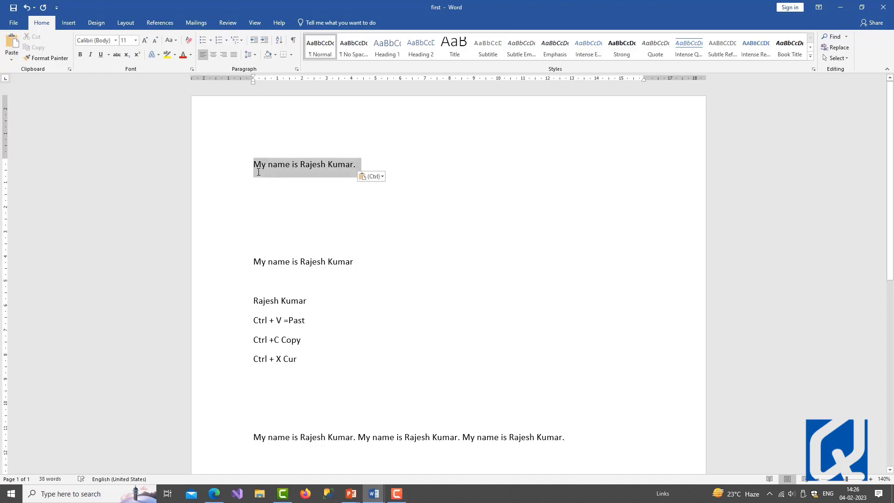
{"action": "key", "text": "ctrl+c"}
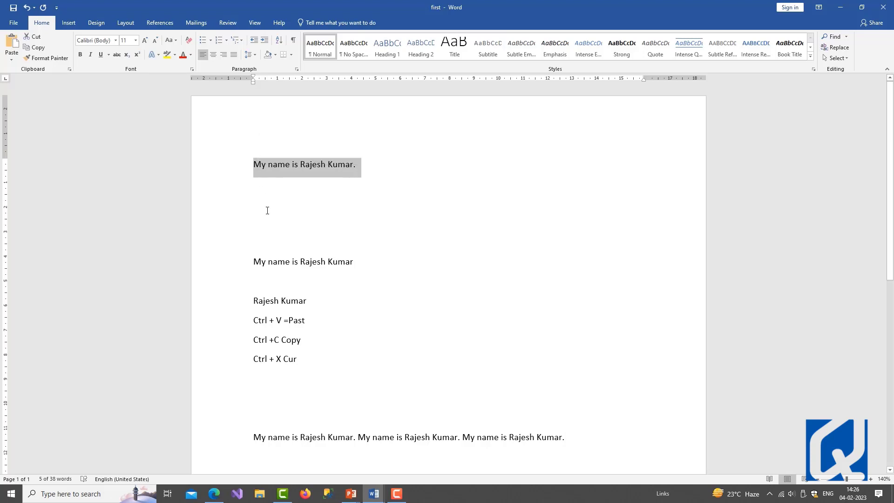
{"action": "left_click", "coordinate": [266, 207]}
{"action": "key", "text": "ctrl+v"}
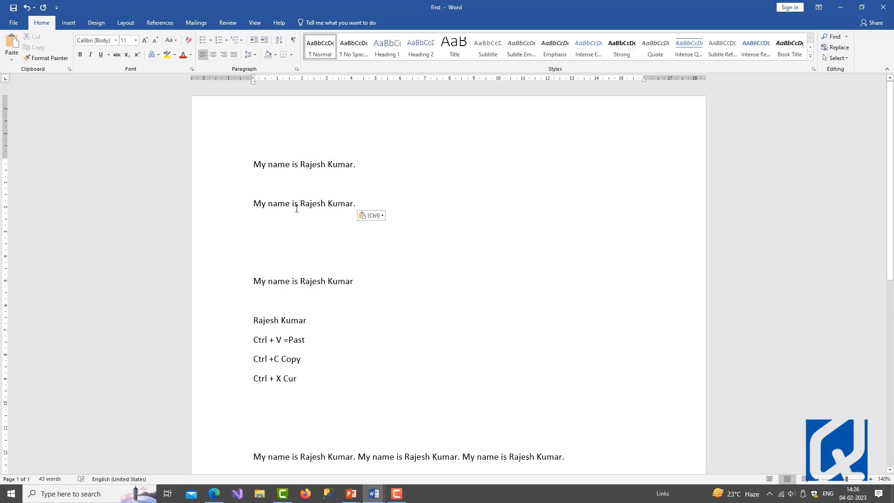
- Cut the top sentence and paste it on an empty line lower down using Home > Paste
{"action": "left_click_drag", "start_coordinate": [360, 168], "coordinate": [254, 168]}
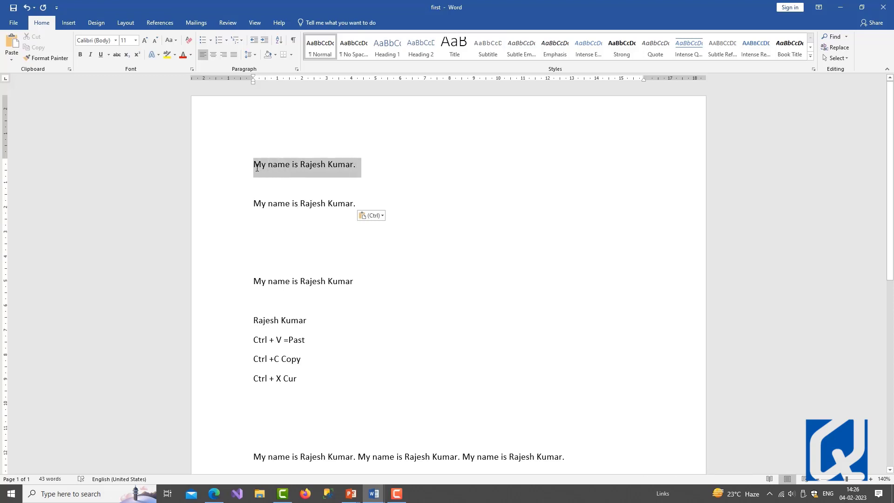
{"action": "left_click", "coordinate": [34, 36]}
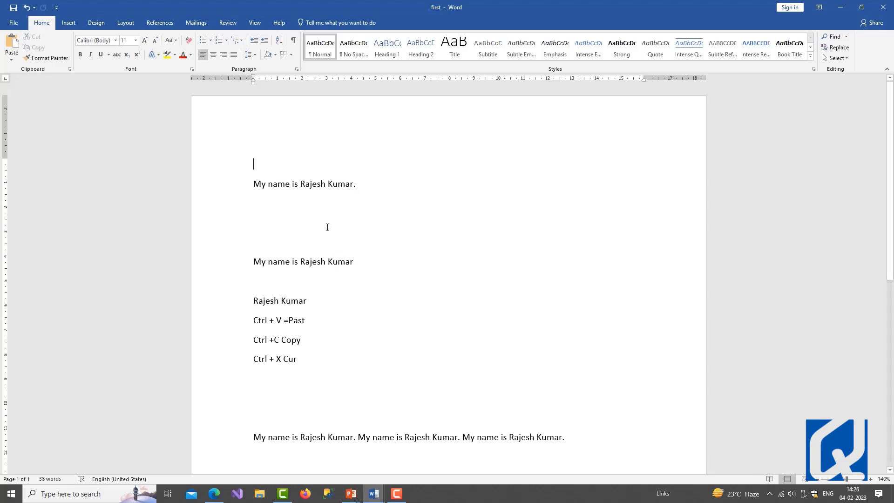
{"action": "left_click", "coordinate": [284, 228]}
{"action": "left_click", "coordinate": [8, 51]}
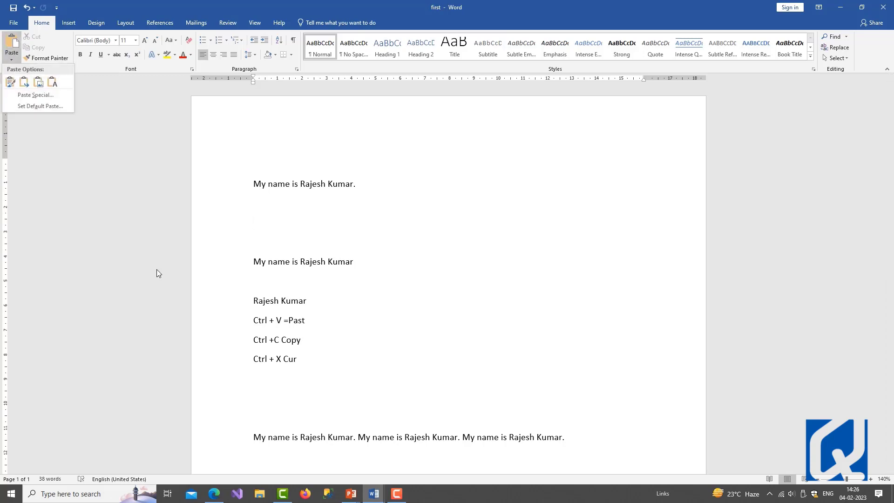
{"action": "left_click", "coordinate": [10, 82]}
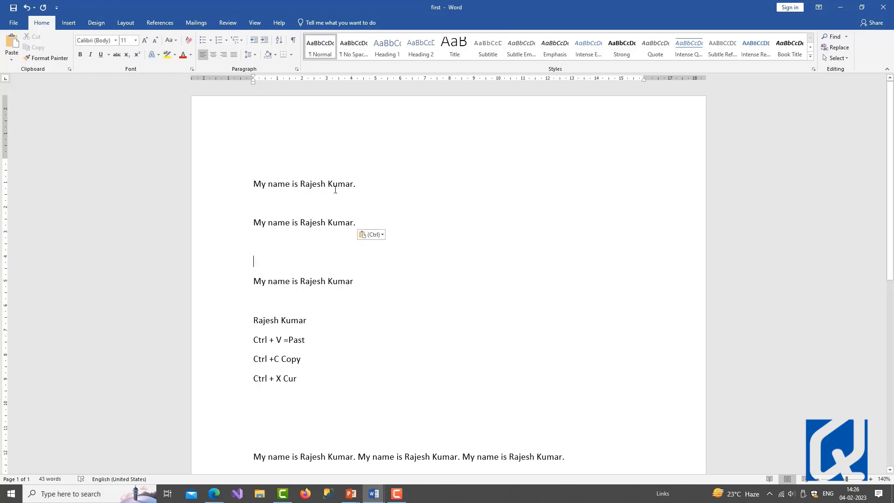
- Restyle the top sentence in Bachelor Pad Shadow, after briefly trying a heart-style font
{"action": "left_click_drag", "start_coordinate": [354, 182], "coordinate": [250, 189]}
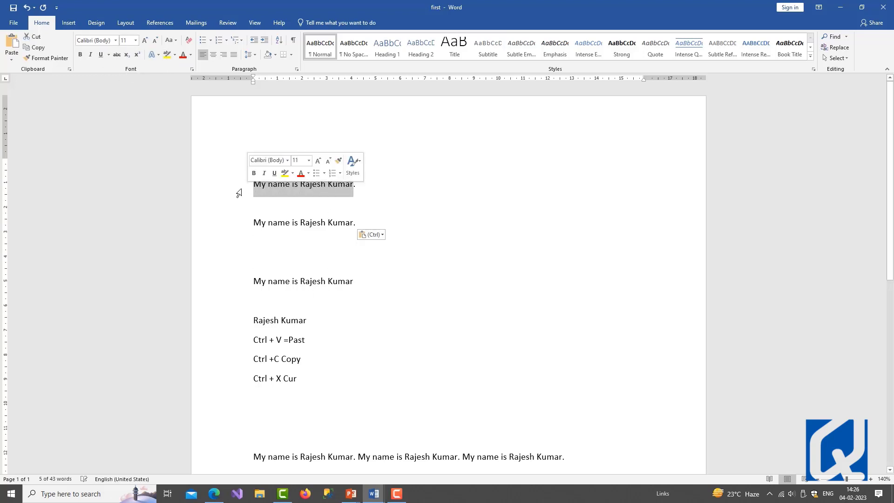
{"action": "left_click", "coordinate": [116, 40]}
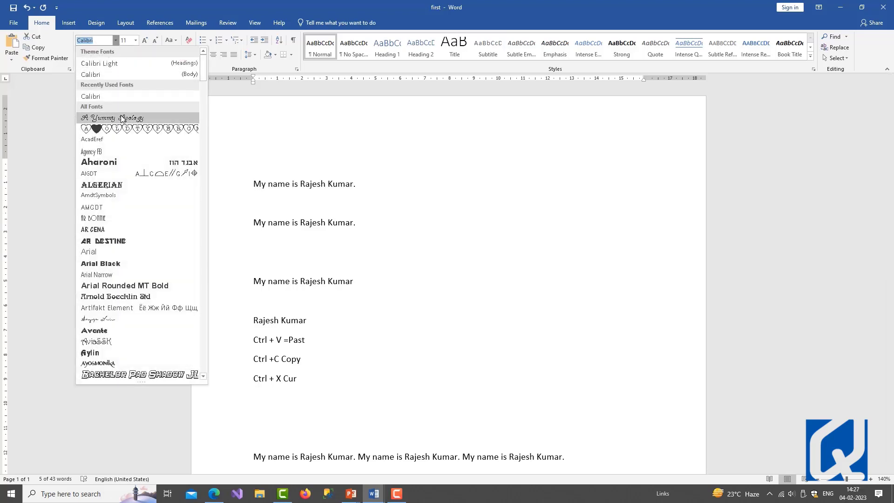
{"action": "left_click", "coordinate": [125, 129]}
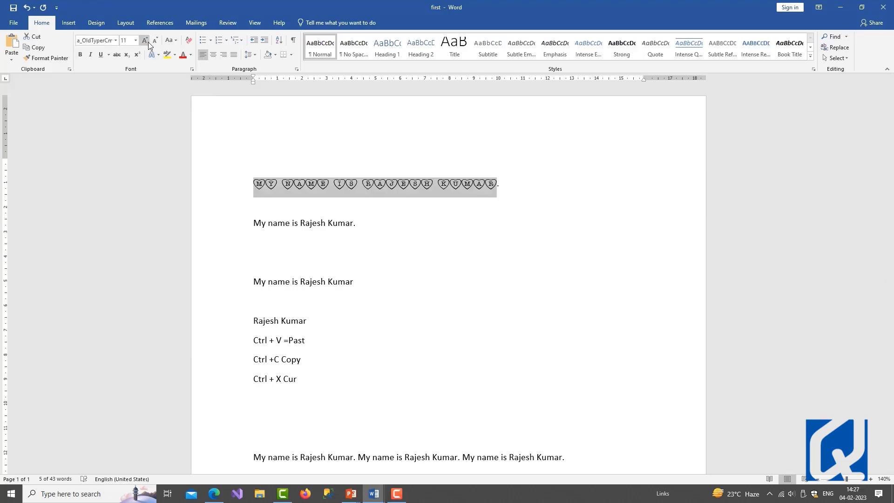
{"action": "left_click", "coordinate": [115, 40]}
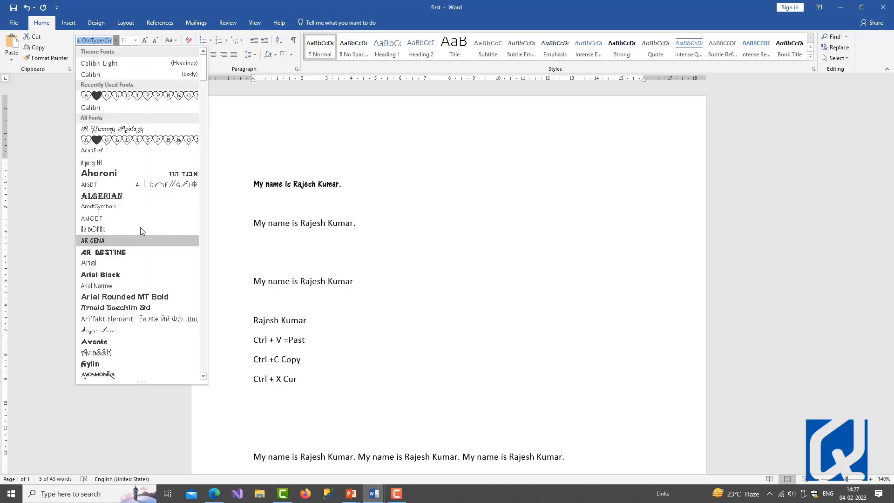
{"action": "left_click", "coordinate": [115, 40]}
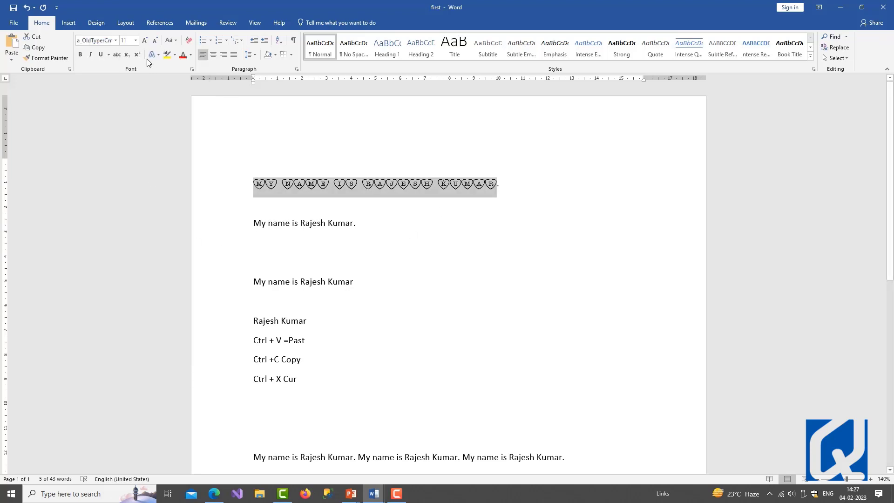
{"action": "left_click", "coordinate": [116, 41]}
{"action": "scroll", "coordinate": [140, 233], "scroll_direction": "down", "scroll_amount": 6}
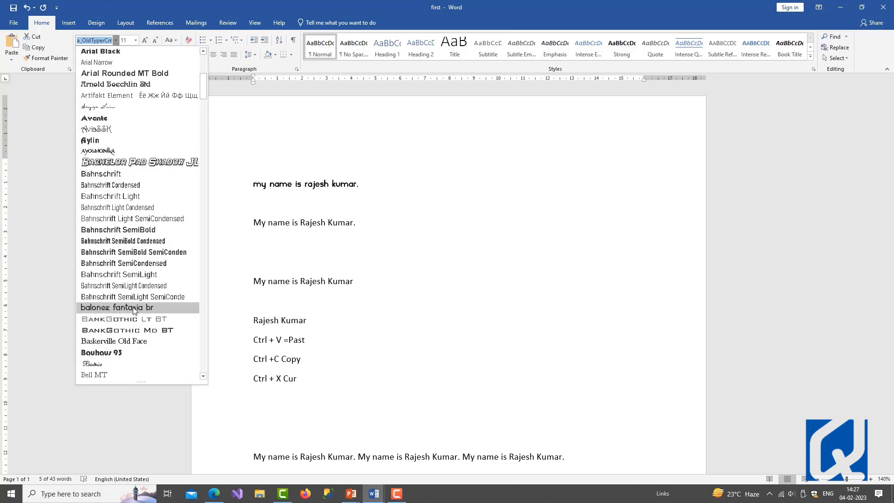
{"action": "left_click", "coordinate": [147, 163]}
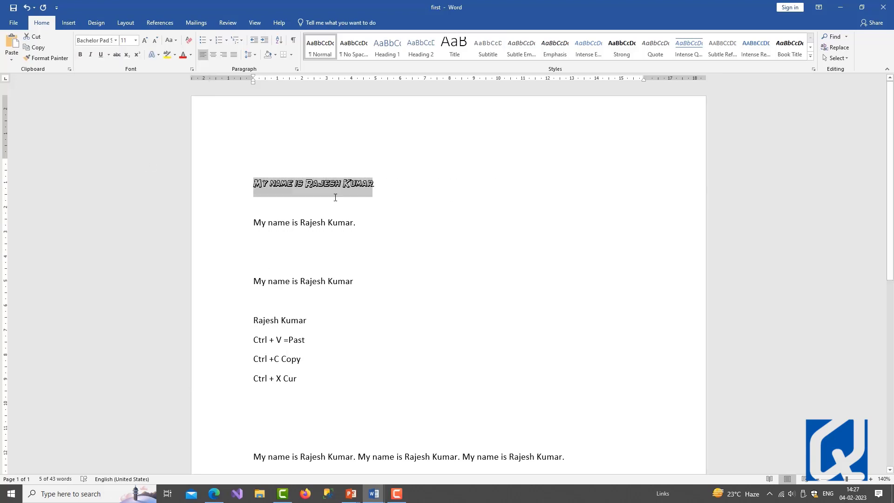
- Resize the top heading to 26 pt and convert it to UPPERCASE
{"action": "left_click", "coordinate": [135, 41]}
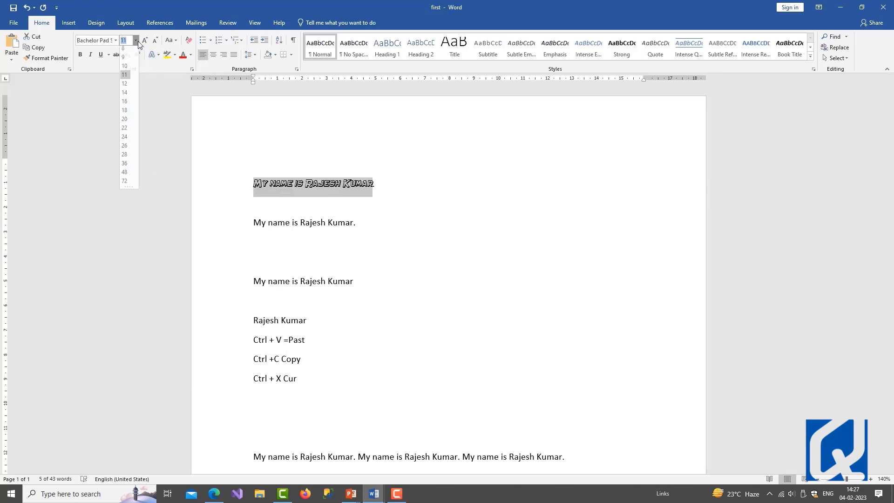
{"action": "left_click", "coordinate": [130, 103]}
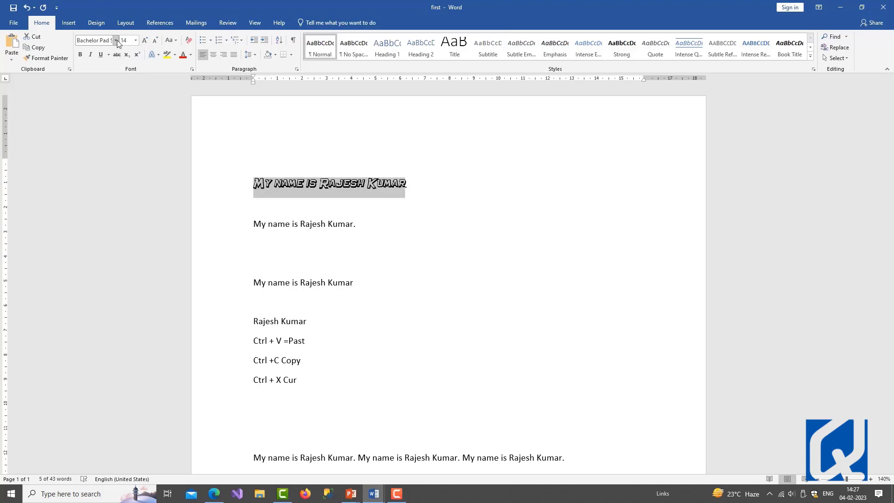
{"action": "left_click", "coordinate": [135, 41]}
{"action": "left_click", "coordinate": [127, 140]}
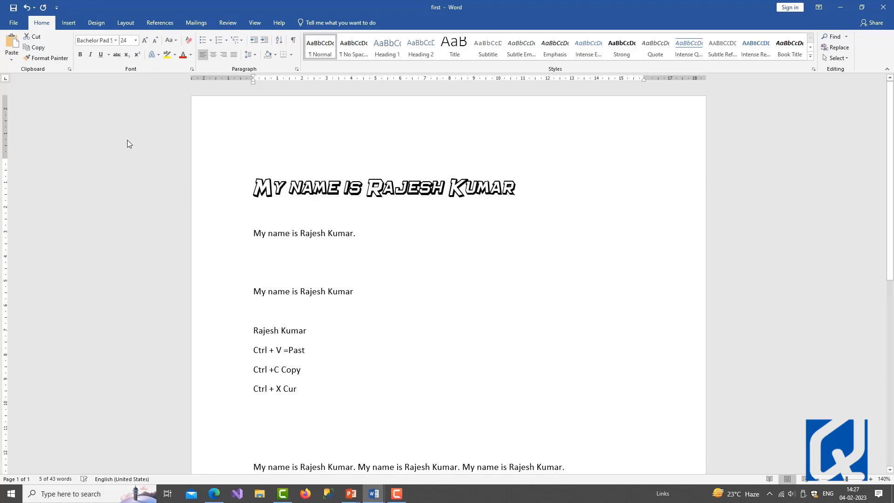
{"action": "left_click", "coordinate": [144, 43]}
{"action": "left_click", "coordinate": [144, 43]}
{"action": "left_click", "coordinate": [144, 43]}
{"action": "left_click", "coordinate": [144, 43]}
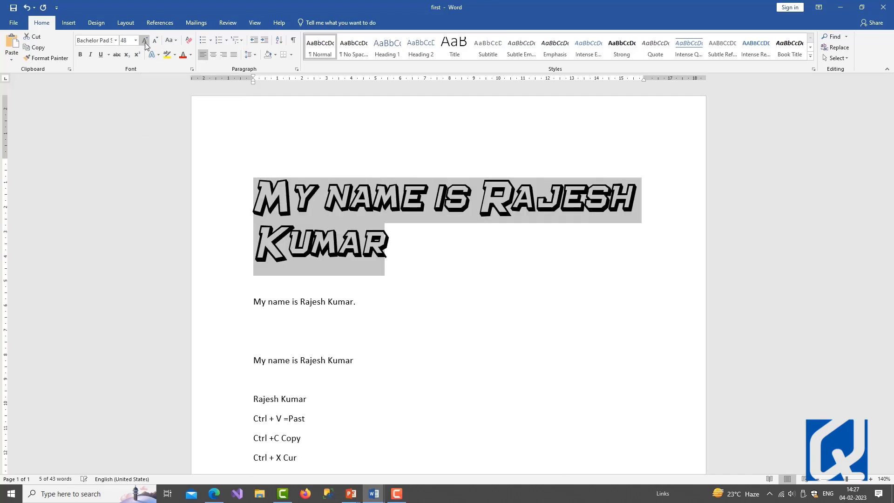
{"action": "left_click", "coordinate": [158, 41]}
{"action": "left_click", "coordinate": [157, 41]}
{"action": "left_click", "coordinate": [157, 41]}
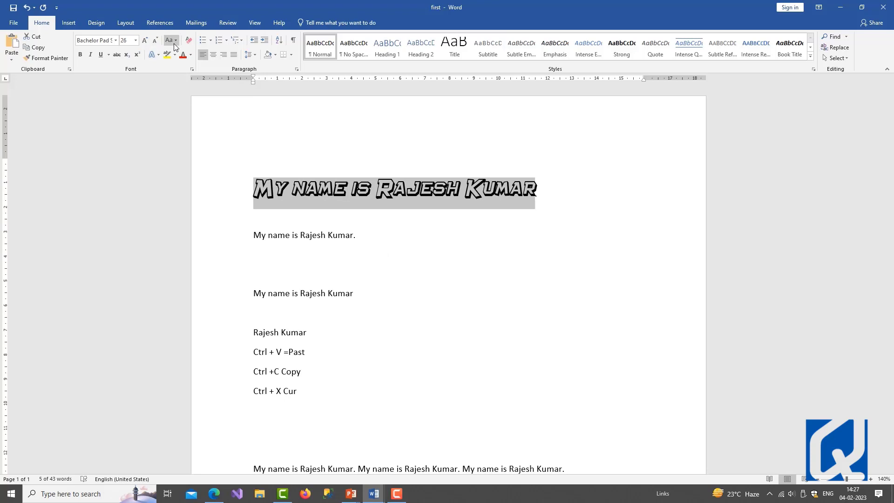
{"action": "left_click", "coordinate": [173, 41]}
{"action": "left_click", "coordinate": [194, 75]}
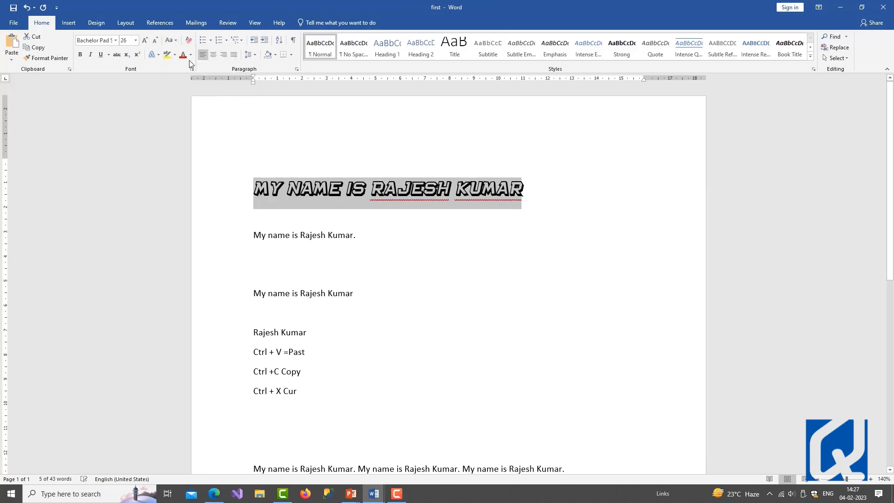
- Select the whole heading line including the period and apply Change Case > Capitalize Each Word
{"action": "left_click", "coordinate": [116, 41]}
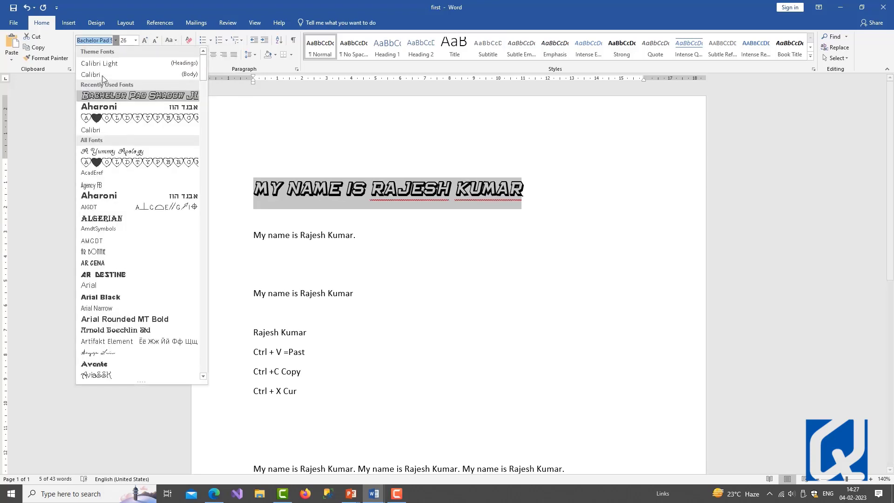
{"action": "left_click", "coordinate": [91, 185]}
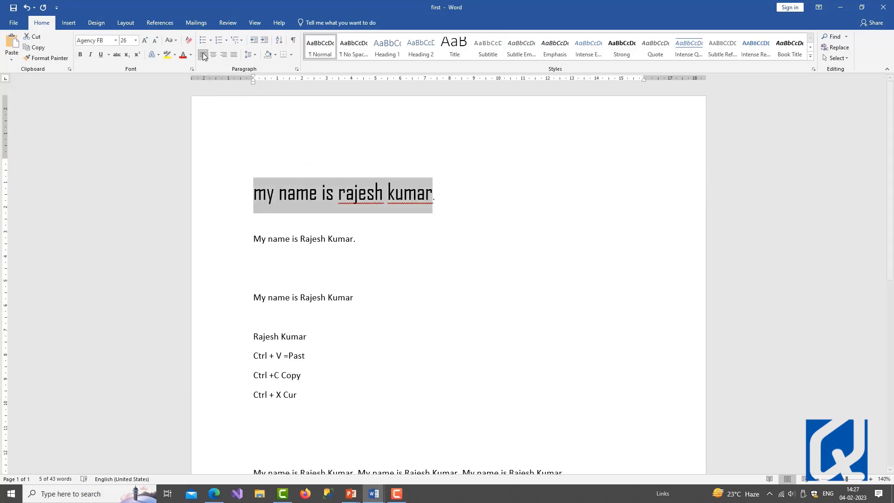
{"action": "left_click", "coordinate": [177, 42]}
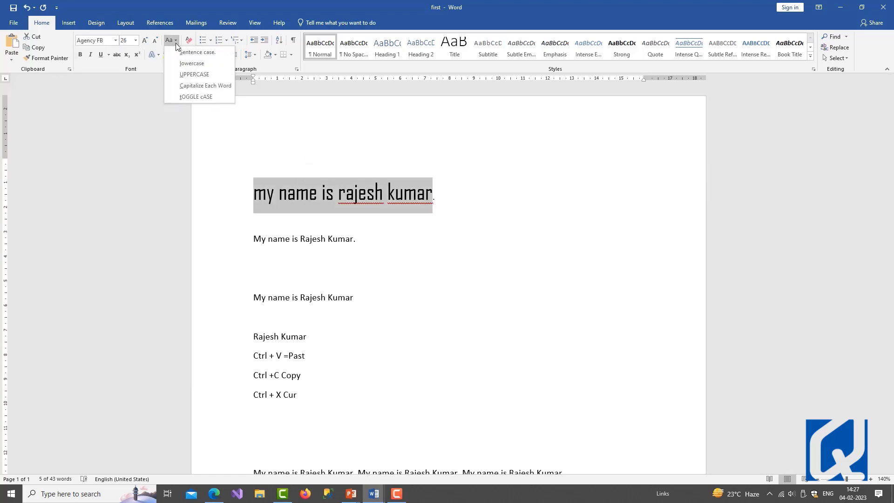
{"action": "left_click", "coordinate": [317, 204]}
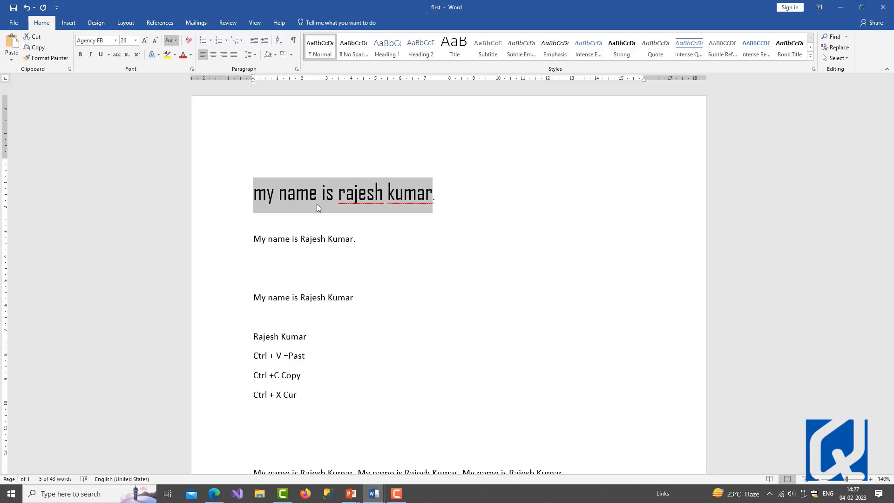
{"action": "left_click", "coordinate": [404, 201]}
{"action": "left_click", "coordinate": [219, 194]}
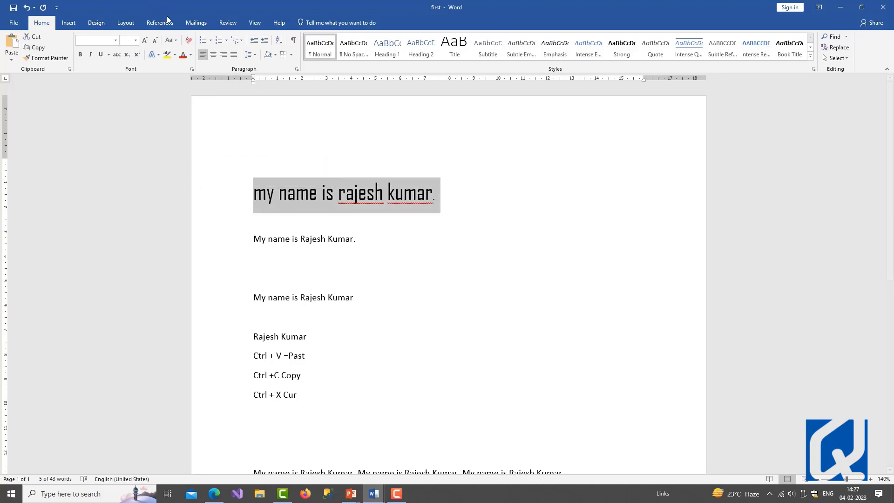
{"action": "left_click", "coordinate": [173, 40]}
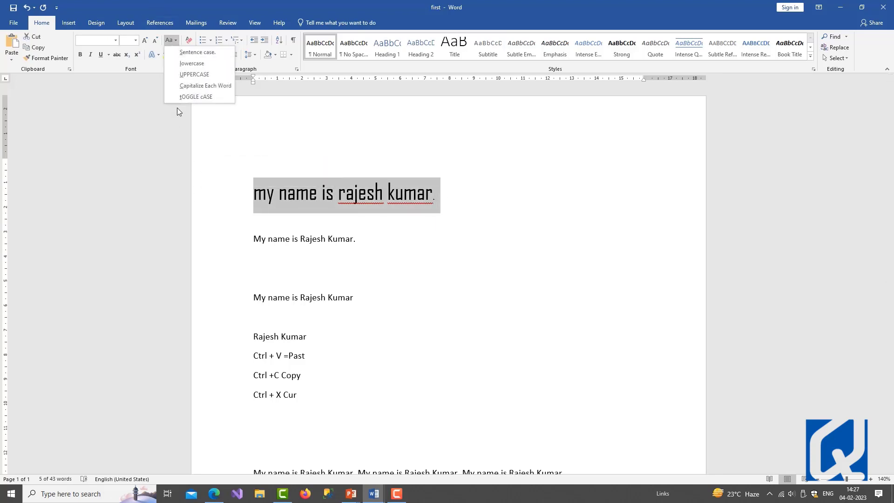
{"action": "left_click", "coordinate": [199, 74]}
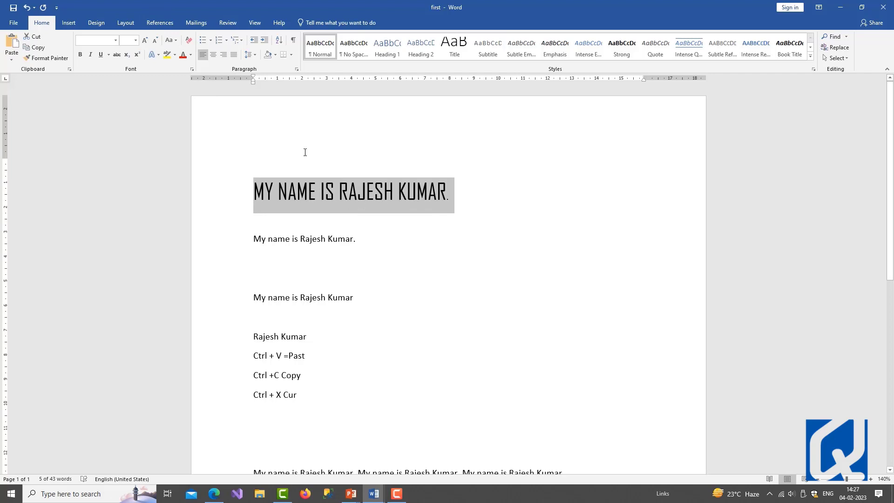
{"action": "left_click", "coordinate": [172, 40]}
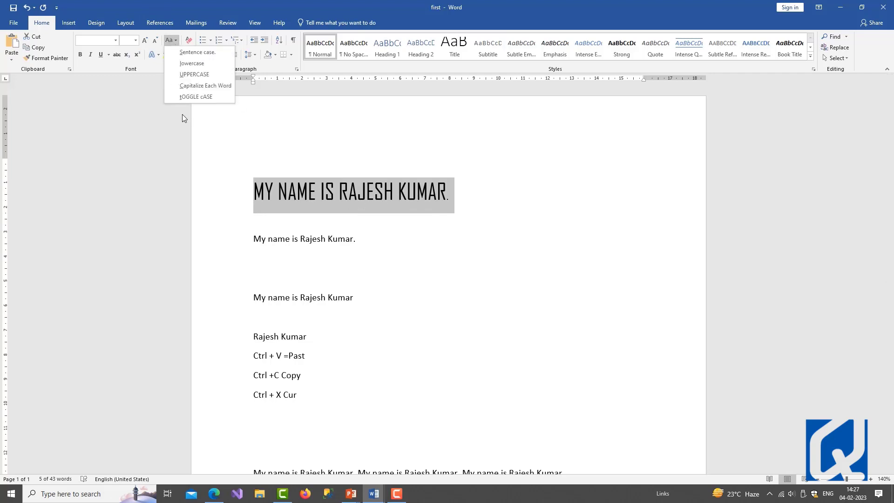
{"action": "left_click", "coordinate": [220, 86]}
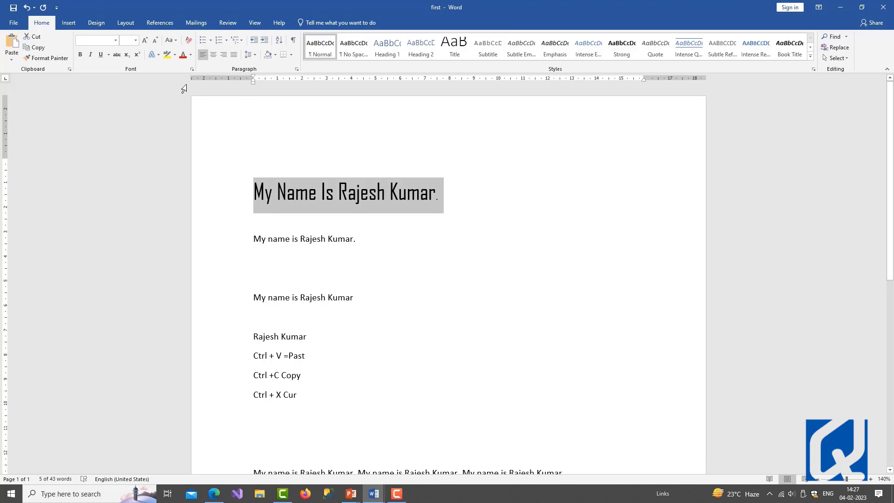
{"action": "left_click", "coordinate": [175, 41]}
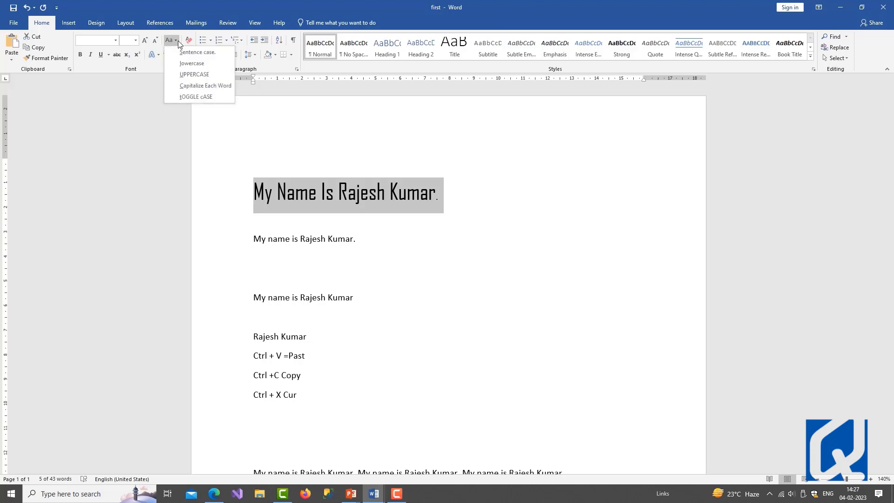
{"action": "left_click", "coordinate": [175, 41]}
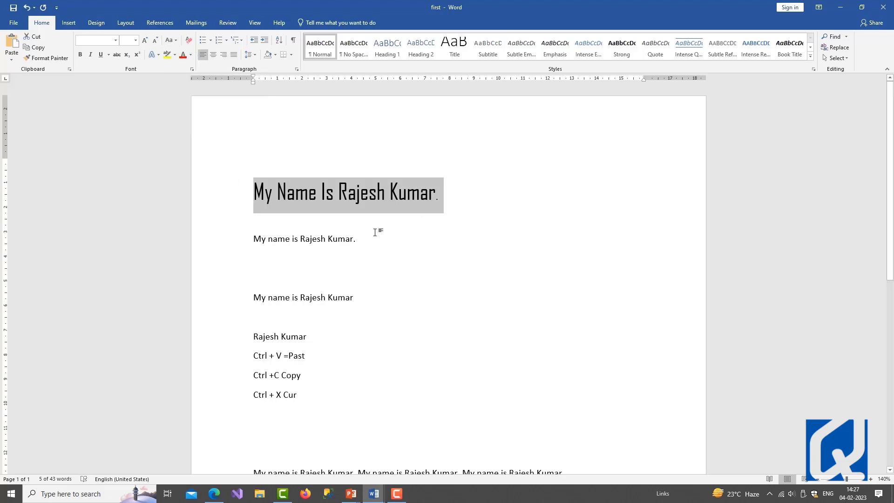
- Reset the heading to plain Calibri, grow it to 16 pt, and apply Bold, Italic and Underline
{"action": "left_click", "coordinate": [190, 41]}
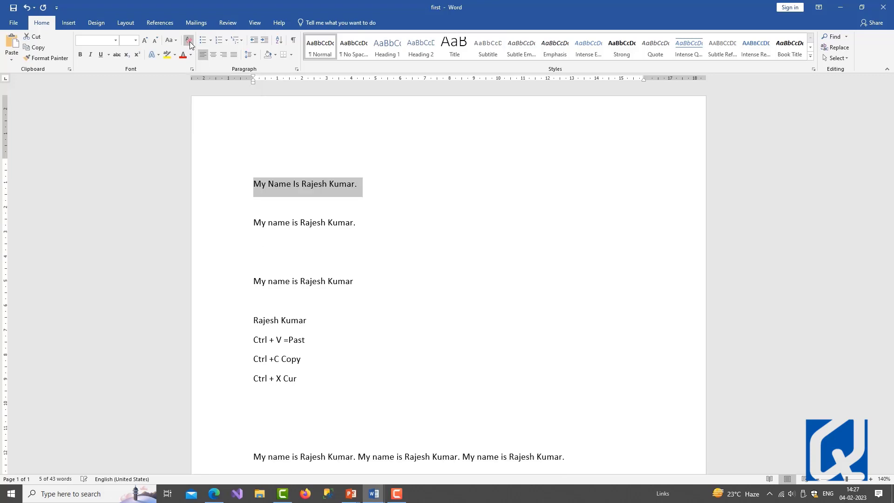
{"action": "left_click", "coordinate": [145, 41]}
{"action": "left_click", "coordinate": [146, 41]}
{"action": "left_click", "coordinate": [145, 41]}
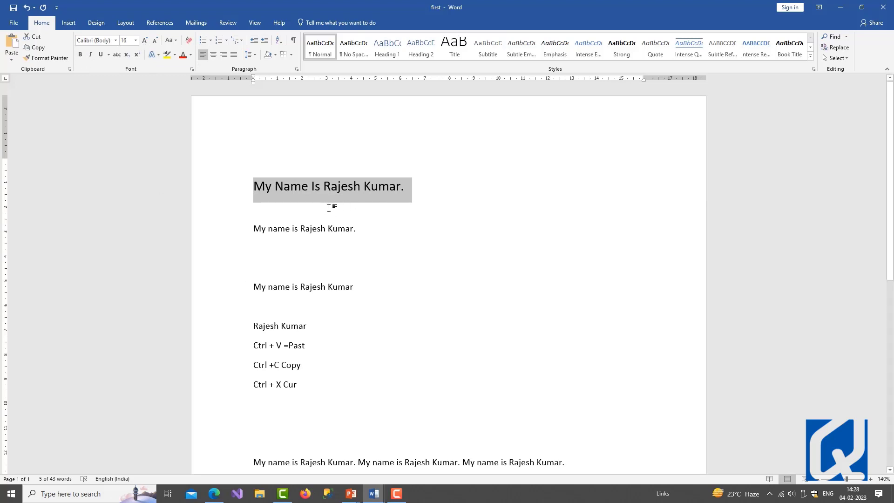
{"action": "left_click", "coordinate": [365, 204]}
{"action": "left_click_drag", "start_coordinate": [254, 186], "coordinate": [412, 189]}
{"action": "left_click", "coordinate": [81, 55]}
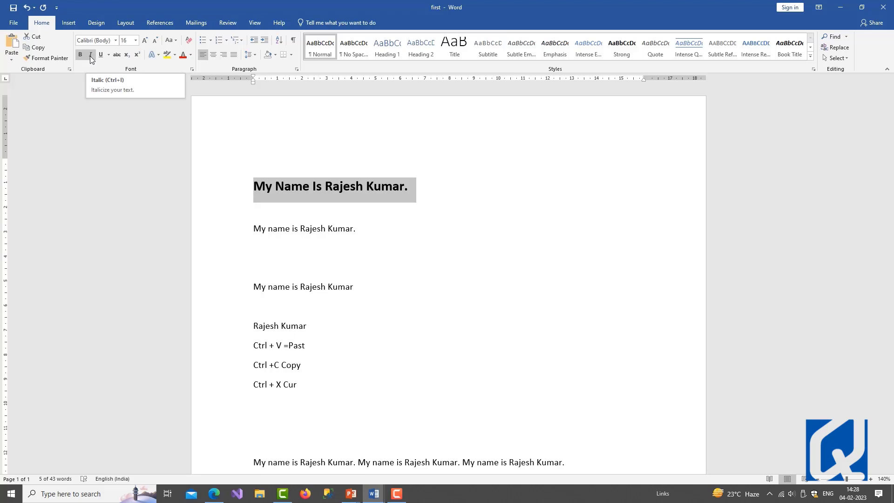
{"action": "left_click", "coordinate": [92, 59]}
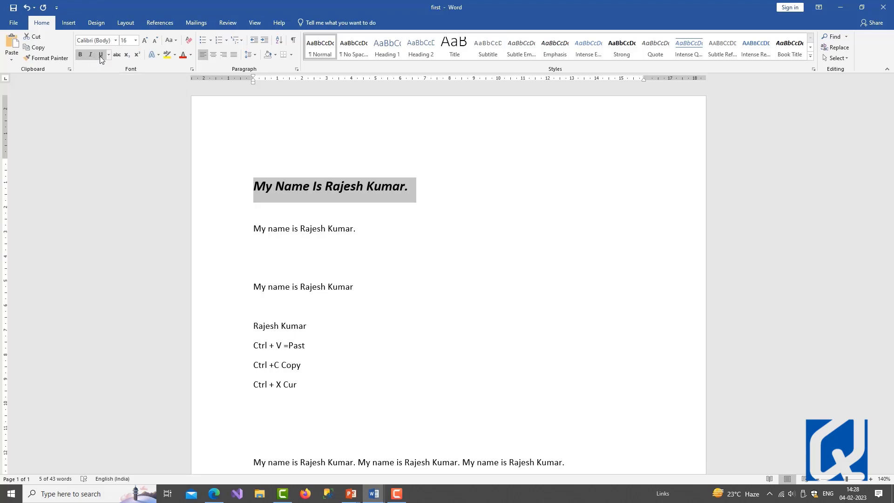
{"action": "left_click", "coordinate": [101, 55]}
- Change the heading's plain black underline to a thick solid red underline
{"action": "left_click", "coordinate": [110, 57]}
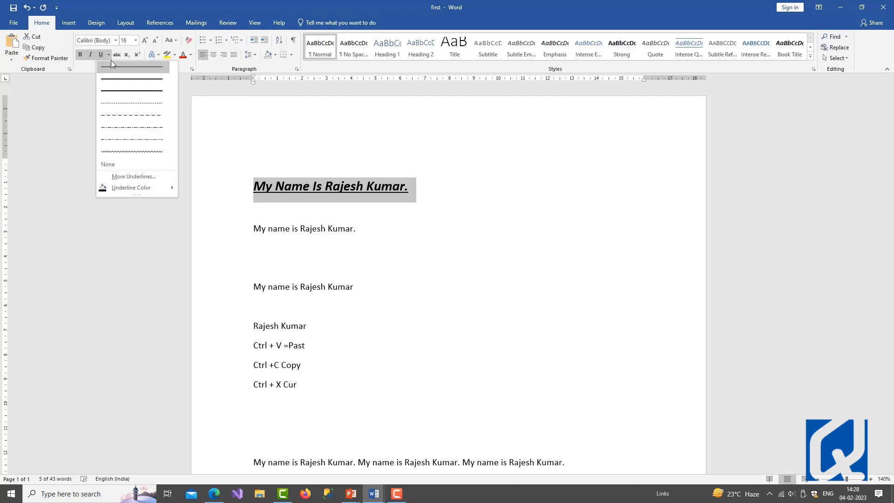
{"action": "left_click", "coordinate": [123, 80]}
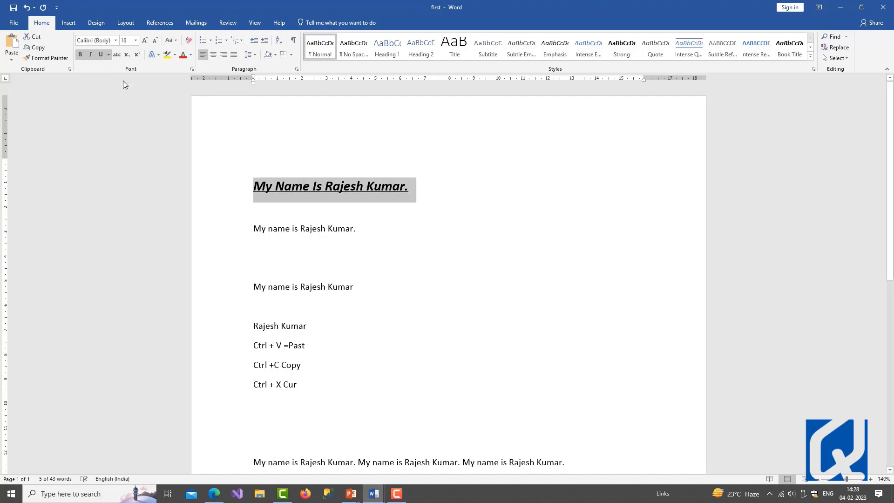
{"action": "left_click", "coordinate": [108, 53]}
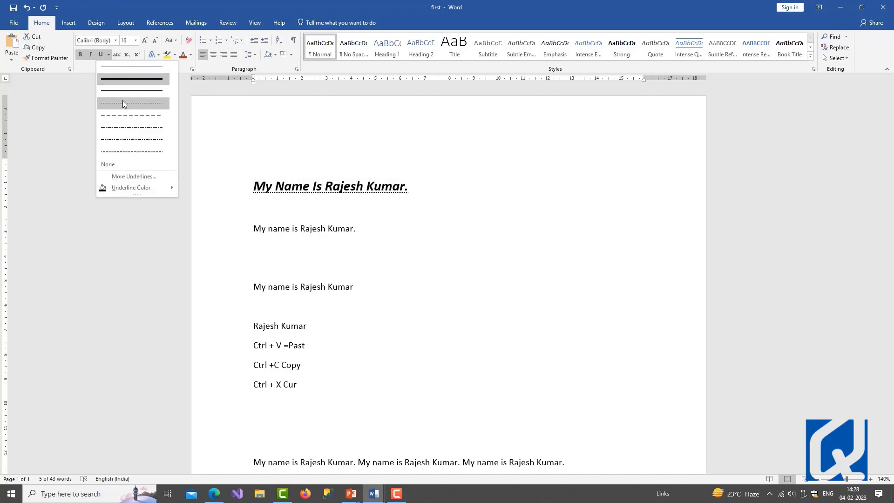
{"action": "left_click", "coordinate": [122, 102]}
{"action": "left_click", "coordinate": [109, 55]}
{"action": "mouse_move", "coordinate": [132, 187]}
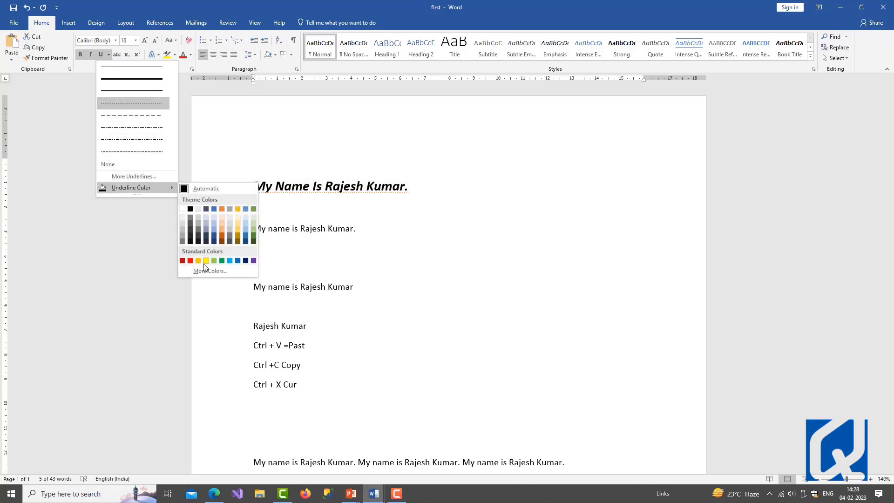
{"action": "left_click", "coordinate": [190, 261]}
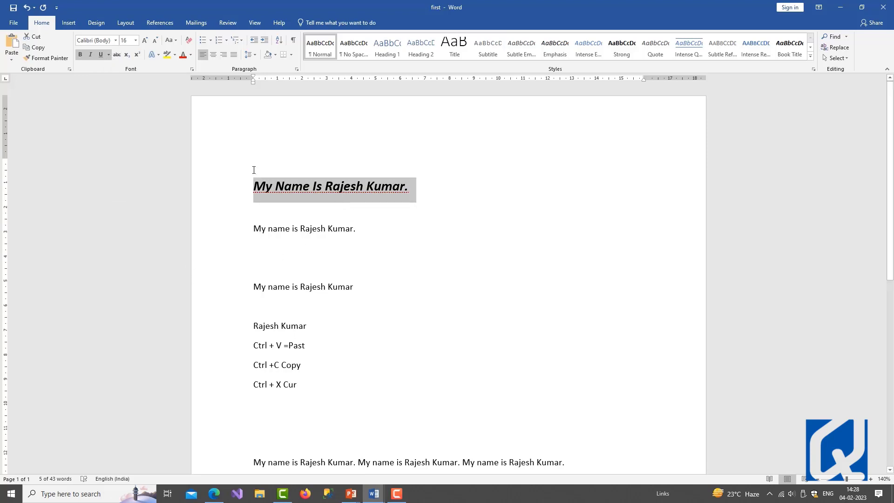
{"action": "left_click", "coordinate": [108, 55]}
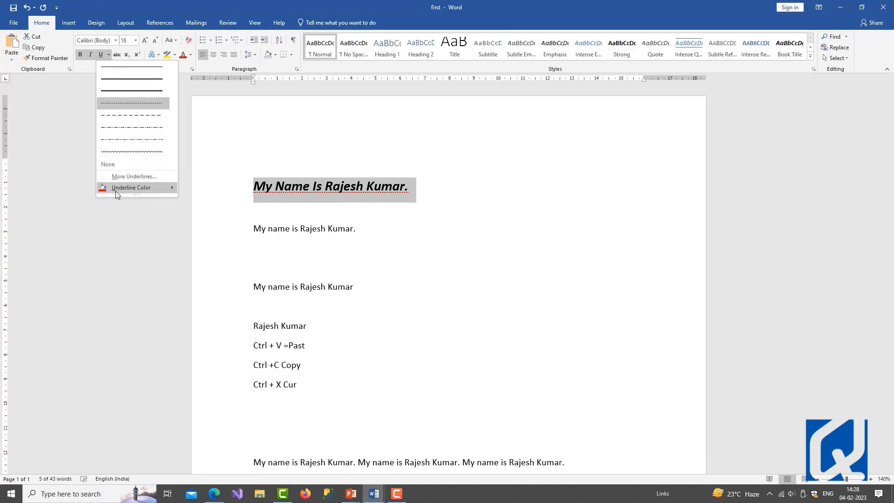
{"action": "left_click", "coordinate": [138, 90]}
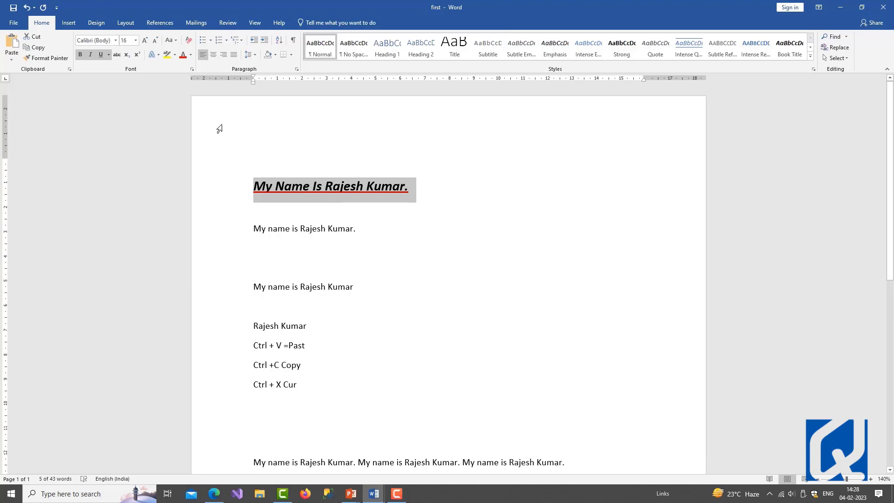
{"action": "left_click", "coordinate": [221, 218]}
- Select the entire heading line and apply strikethrough to it
{"action": "left_click", "coordinate": [399, 227]}
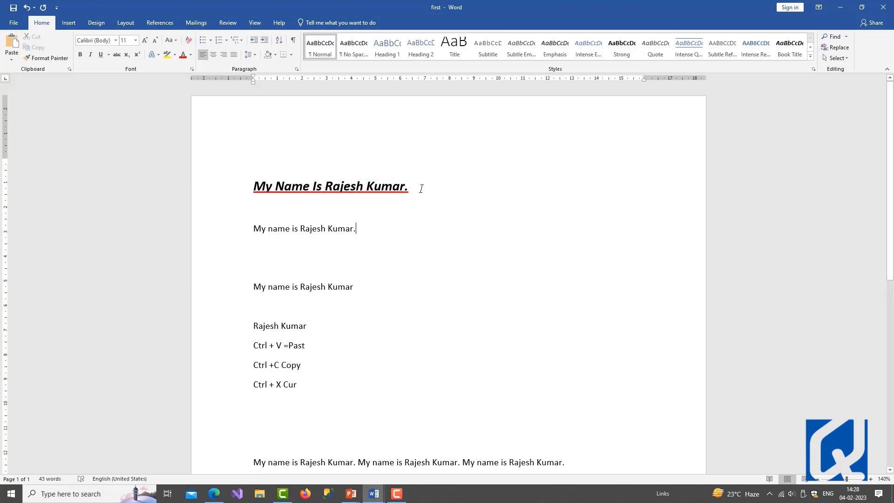
{"action": "triple_click", "coordinate": [421, 188]}
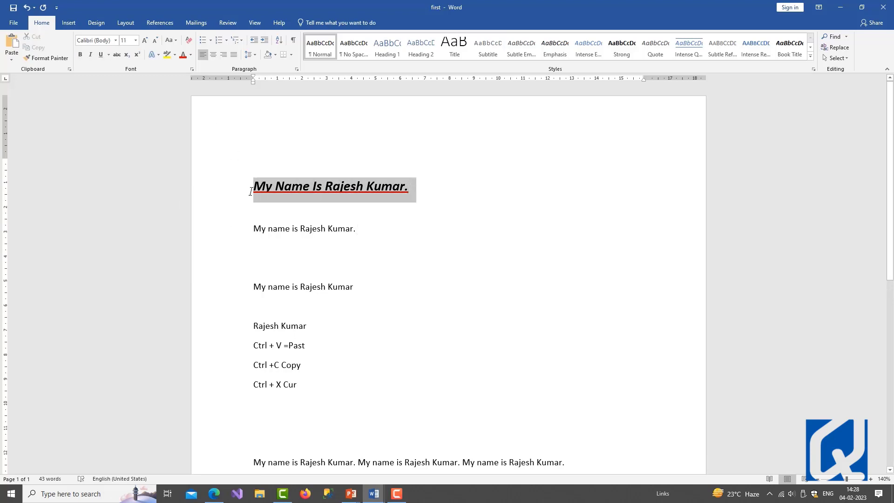
{"action": "left_click", "coordinate": [114, 55]}
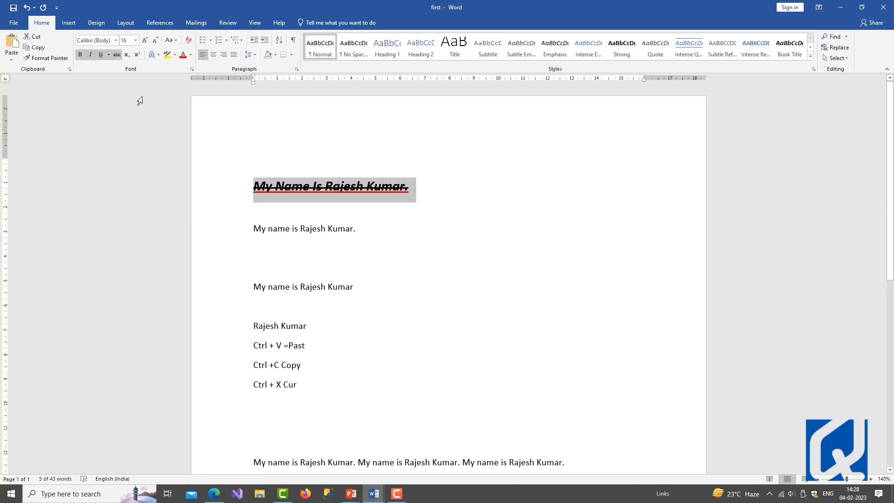
- Add a new line reading H2O below the name sentence, enlarged to 16 pt
{"action": "left_click", "coordinate": [273, 259]}
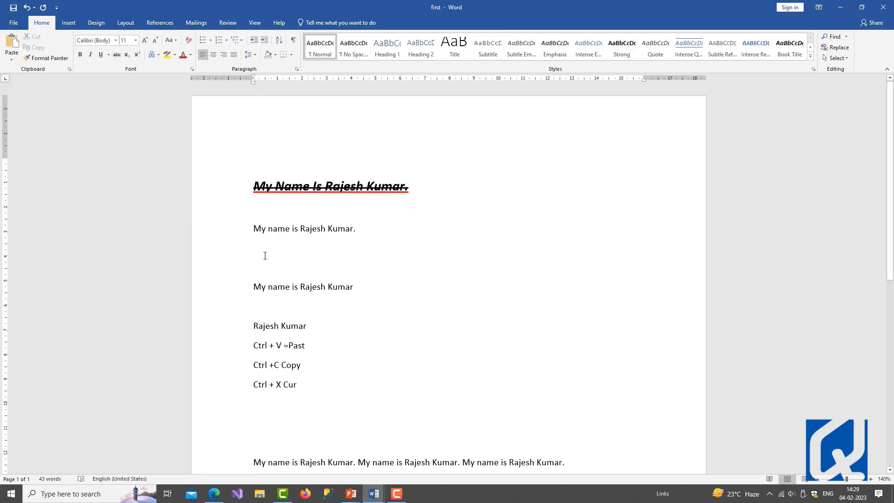
{"action": "key", "text": "Return"}
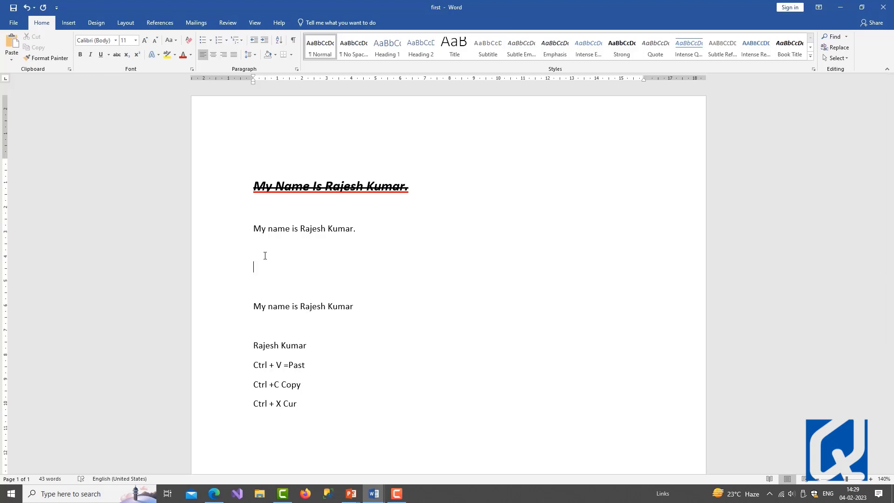
{"action": "type", "text": "H2O"}
{"action": "left_click_drag", "start_coordinate": [271, 268], "coordinate": [251, 273]}
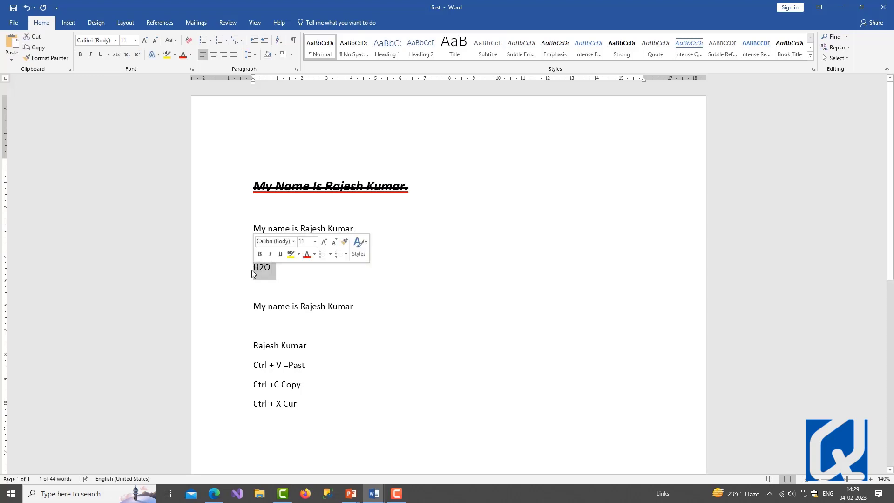
{"action": "key", "text": "ctrl+shift+period"}
{"action": "key", "text": "ctrl+shift+period"}
{"action": "key", "text": "ctrl+shift+period"}
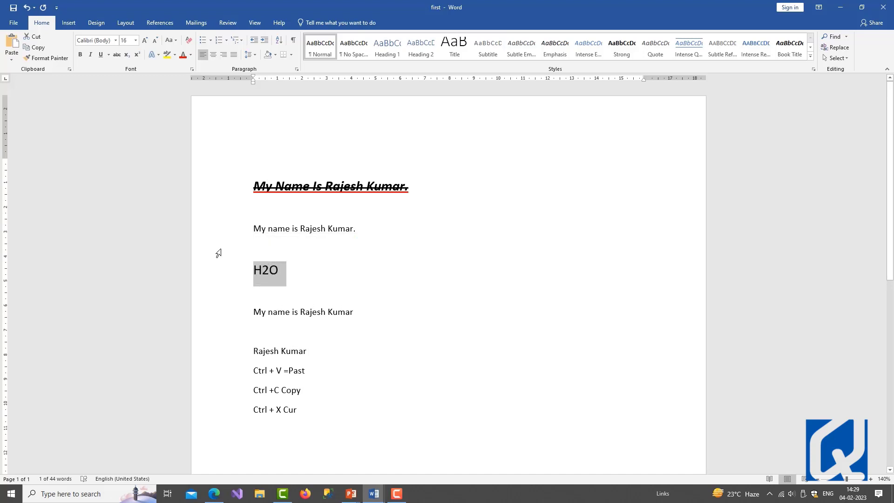
{"action": "left_click", "coordinate": [271, 290]}
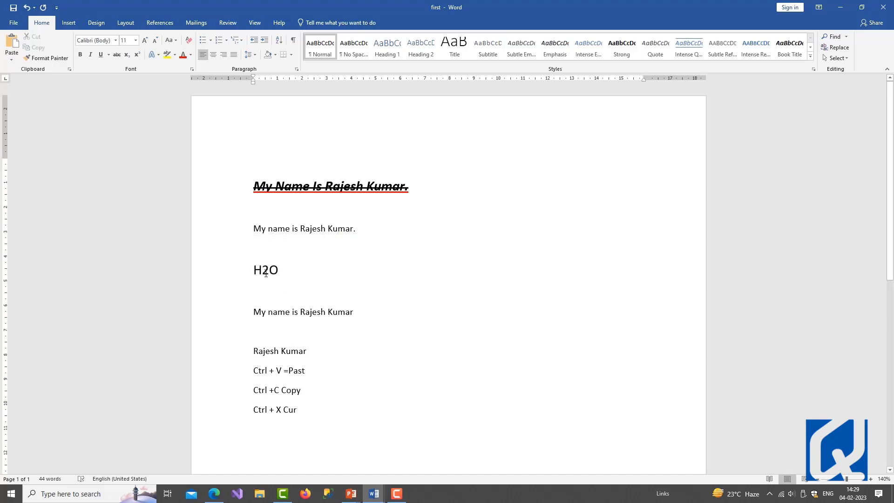
- Make the 2 in H2O superscript so it reads H²O
{"action": "left_click_drag", "start_coordinate": [263, 274], "coordinate": [270, 274]}
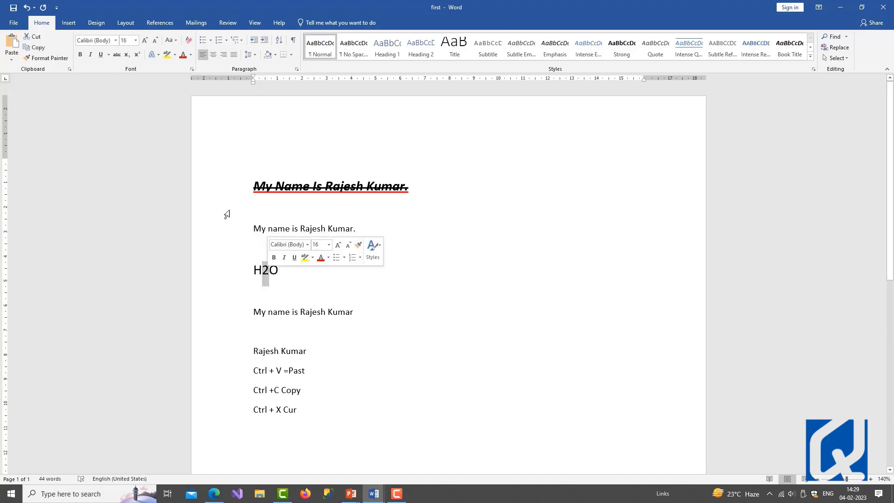
{"action": "left_click", "coordinate": [127, 56]}
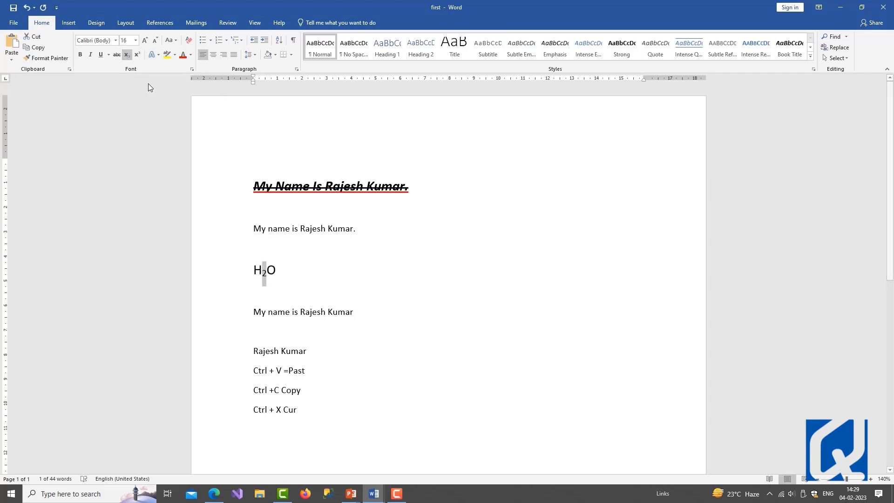
{"action": "left_click", "coordinate": [138, 56]}
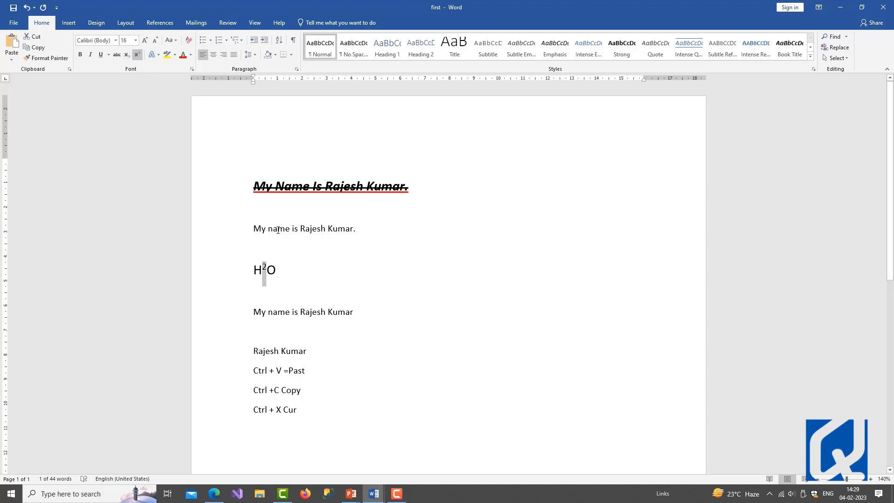
{"action": "left_click", "coordinate": [279, 282]}
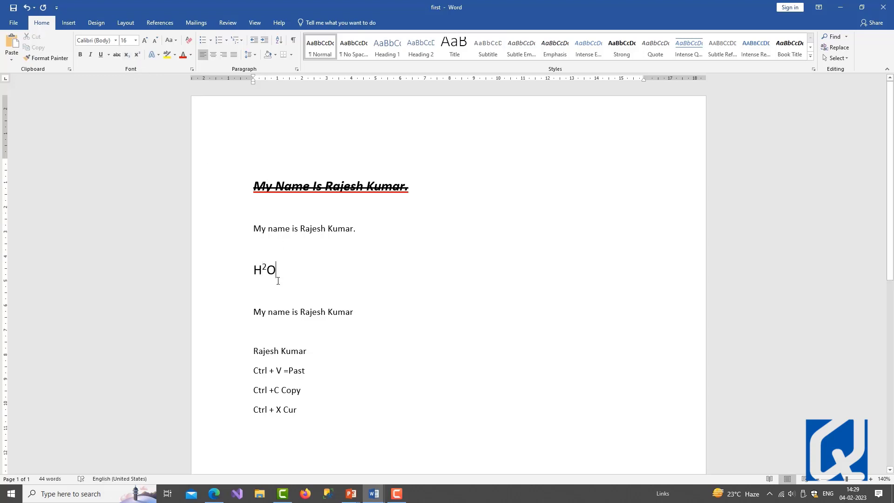
- Grow H²O to 22 pt and give it the orange outline text effect
{"action": "left_click", "coordinate": [244, 273]}
{"action": "left_click", "coordinate": [145, 41]}
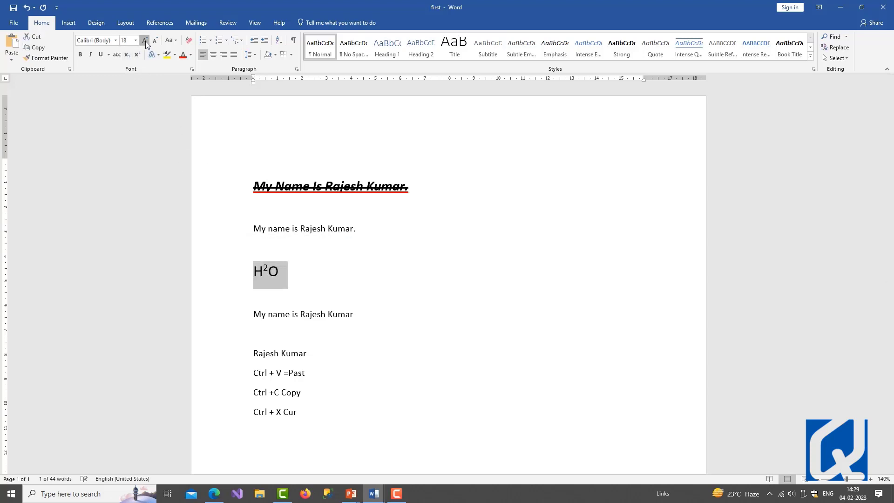
{"action": "left_click", "coordinate": [145, 41]}
{"action": "left_click", "coordinate": [145, 41]}
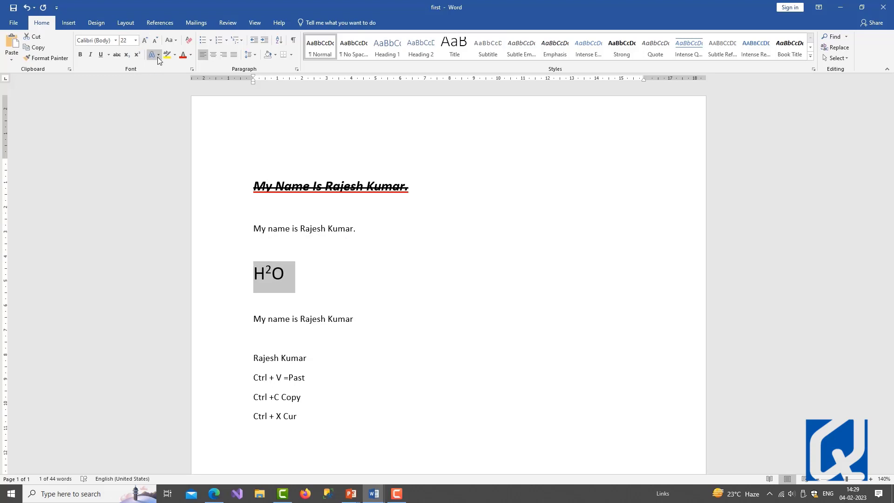
{"action": "left_click", "coordinate": [157, 57]}
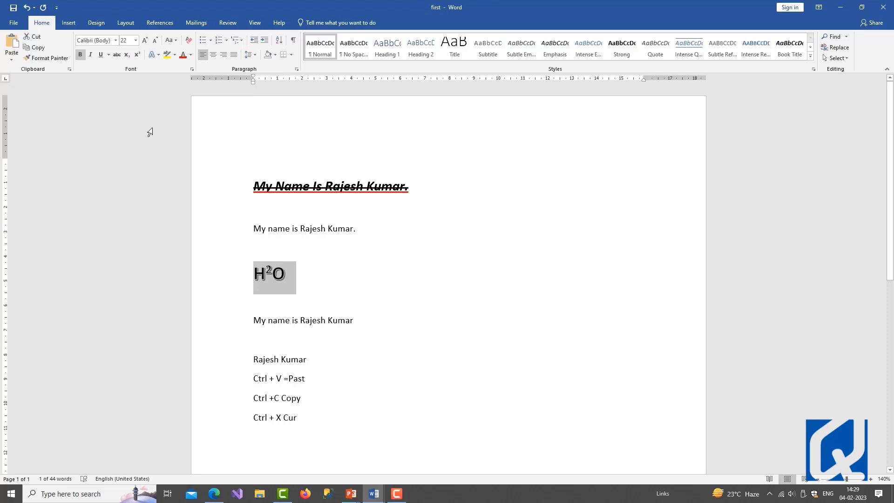
{"action": "left_click", "coordinate": [155, 54]}
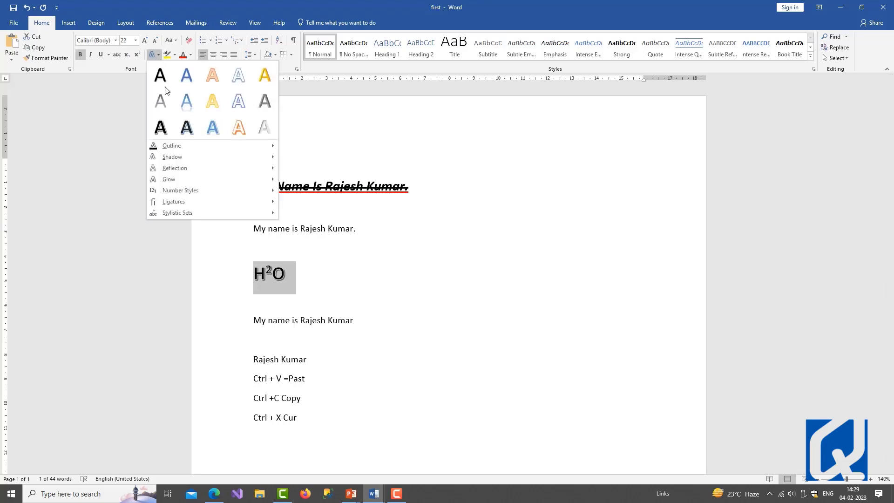
{"action": "left_click", "coordinate": [239, 126]}
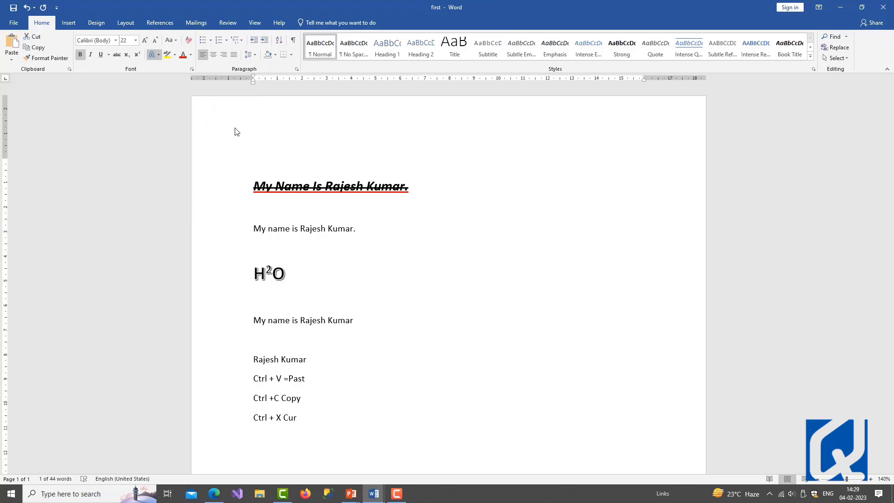
{"action": "left_click", "coordinate": [174, 54]}
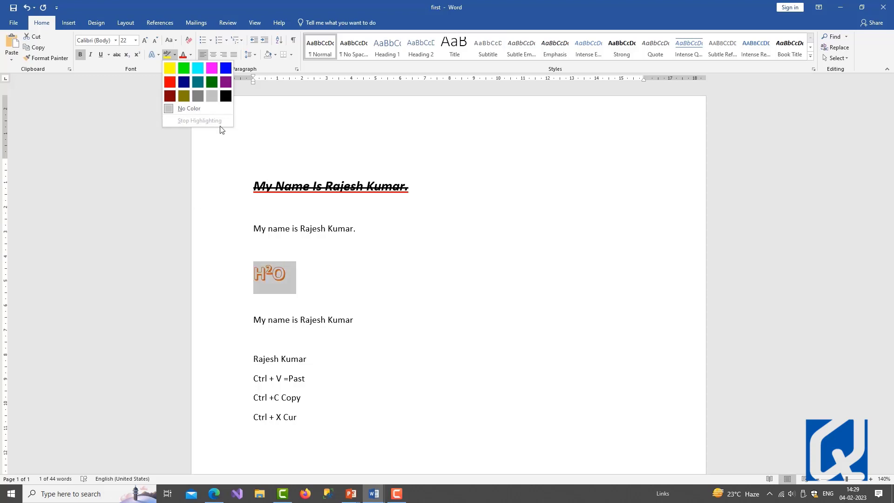
{"action": "left_click", "coordinate": [114, 89]}
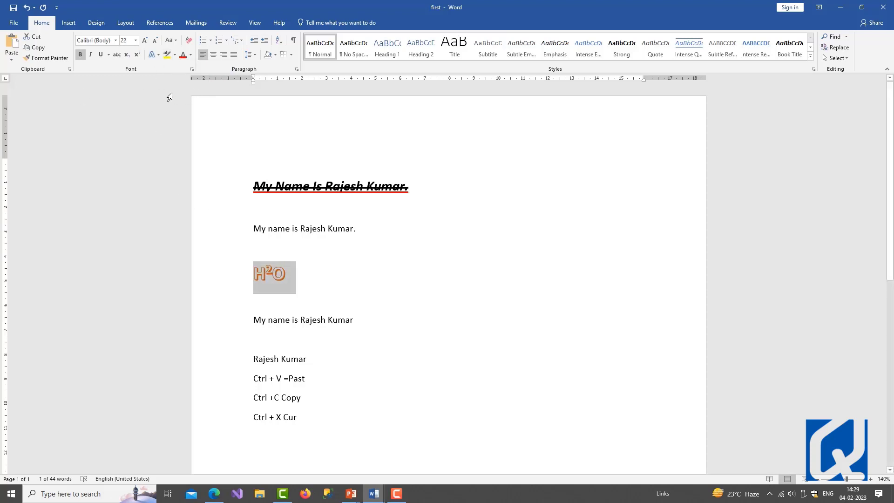
- Highlight the second line in yellow
{"action": "left_click", "coordinate": [354, 232]}
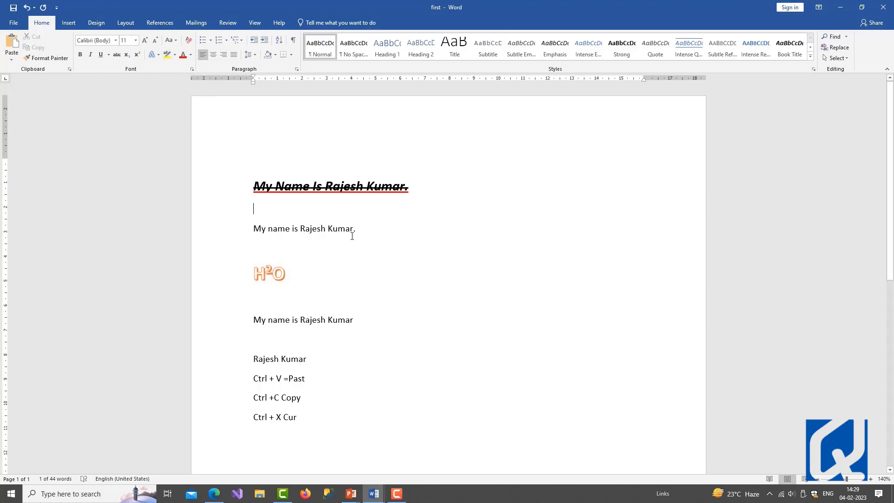
{"action": "left_click_drag", "start_coordinate": [354, 233], "coordinate": [249, 232]}
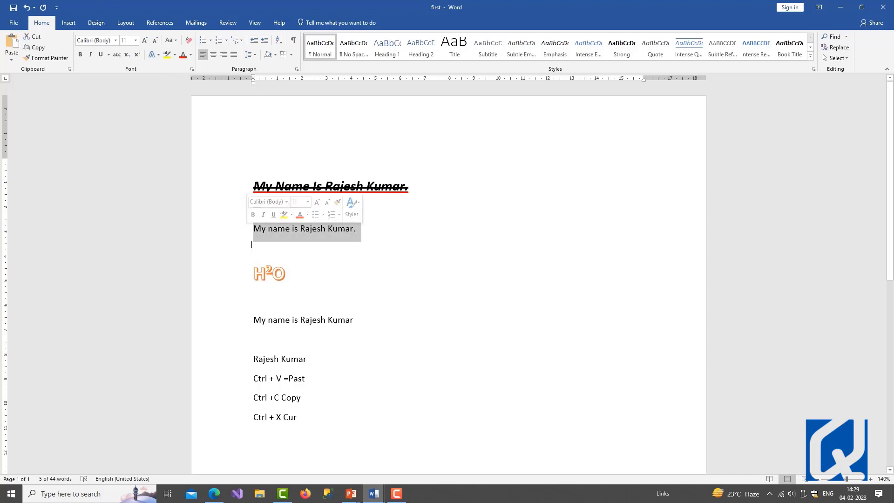
{"action": "left_click", "coordinate": [172, 55]}
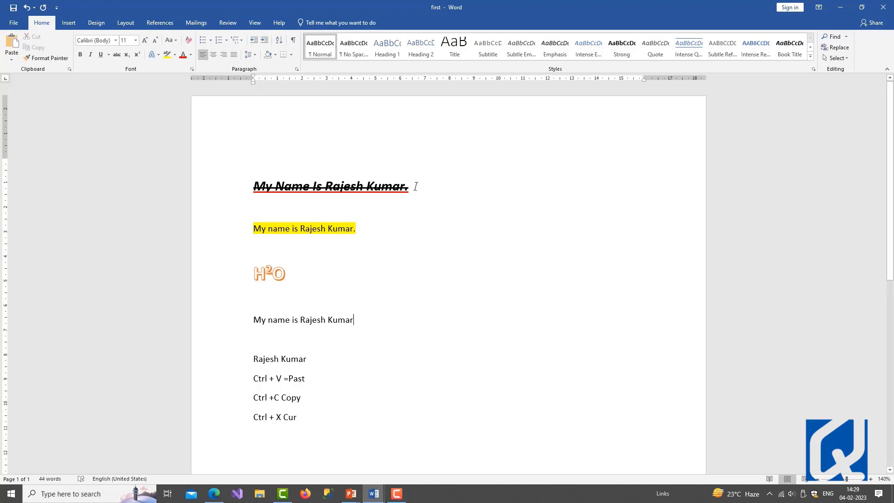
- Recolour the struck-through heading dark olive
{"action": "left_click_drag", "start_coordinate": [416, 187], "coordinate": [200, 184]}
{"action": "left_click", "coordinate": [191, 55]}
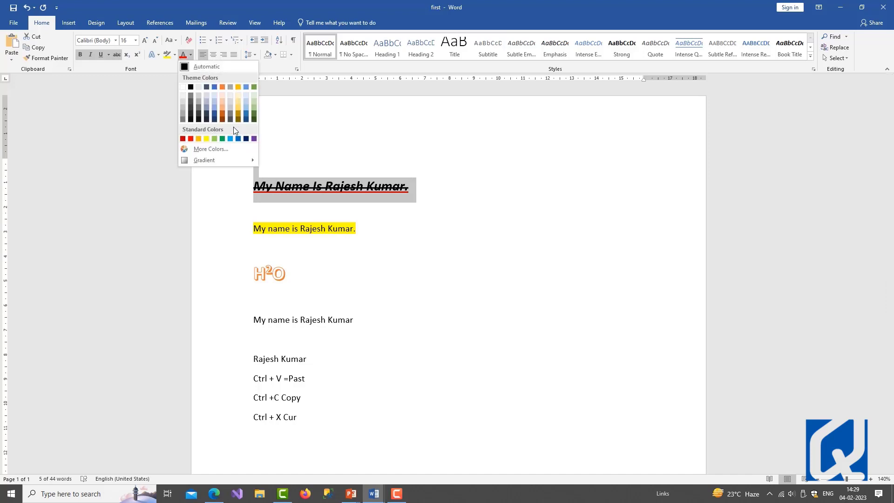
{"action": "left_click", "coordinate": [191, 139]}
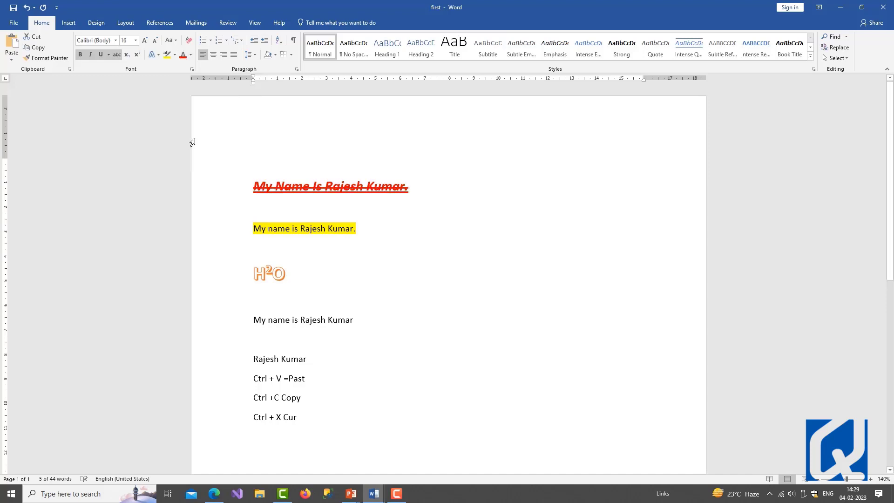
{"action": "left_click", "coordinate": [192, 55]}
{"action": "left_click", "coordinate": [224, 108]}
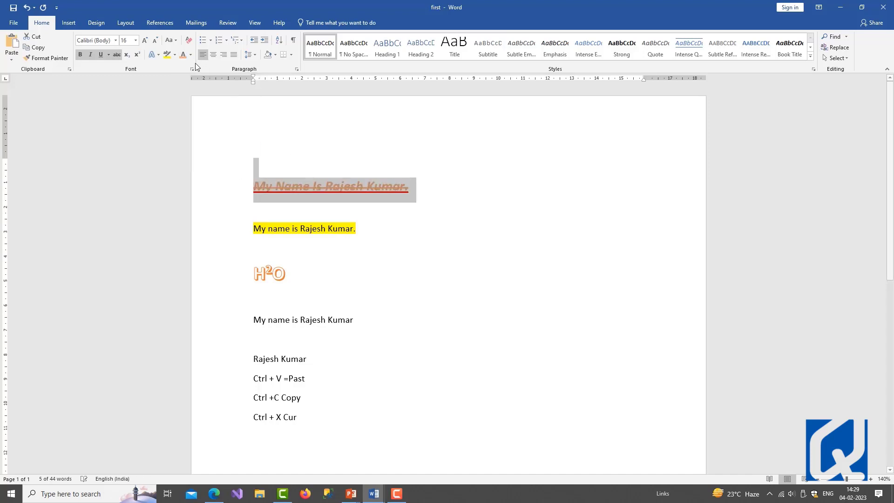
{"action": "left_click", "coordinate": [190, 55]}
{"action": "left_click", "coordinate": [239, 113]}
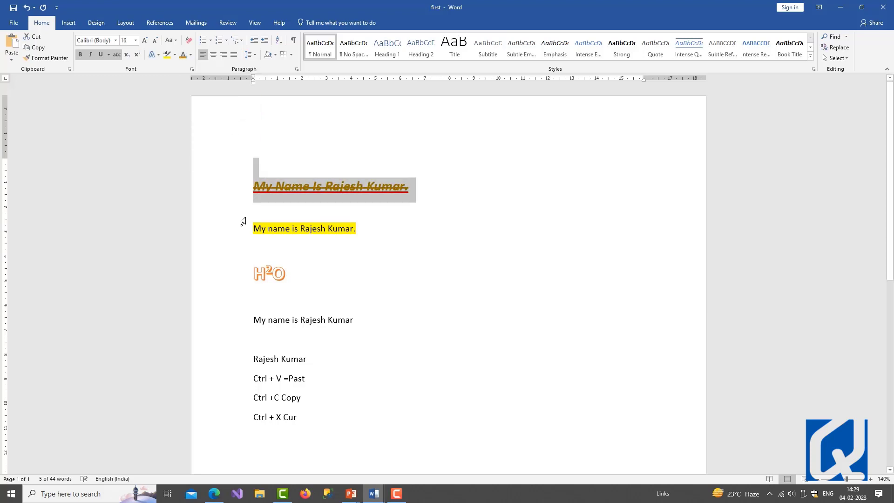
{"action": "left_click", "coordinate": [403, 320]}
- Paste the later name sentence, without its first word 'My', onto the empty line below
{"action": "left_click_drag", "start_coordinate": [379, 328], "coordinate": [259, 319]}
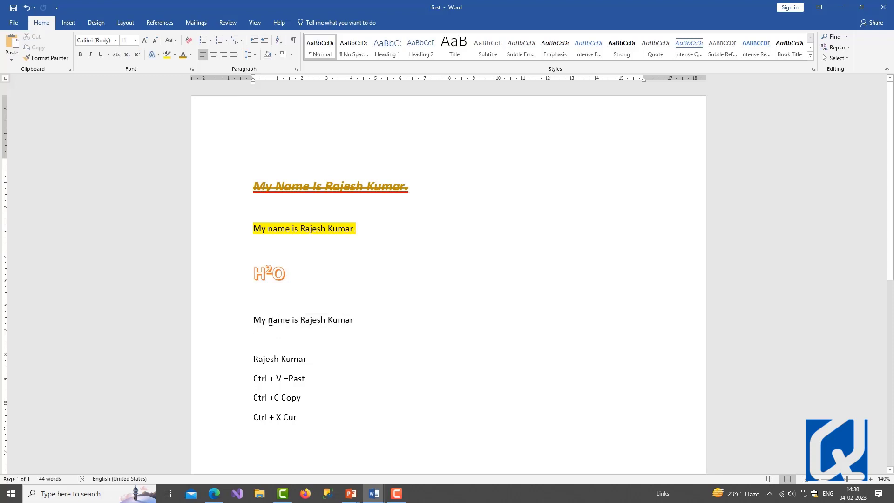
{"action": "left_click_drag", "start_coordinate": [278, 328], "coordinate": [368, 328]}
{"action": "key", "text": "ctrl+c"}
{"action": "left_click", "coordinate": [282, 339]}
{"action": "key", "text": "ctrl+v"}
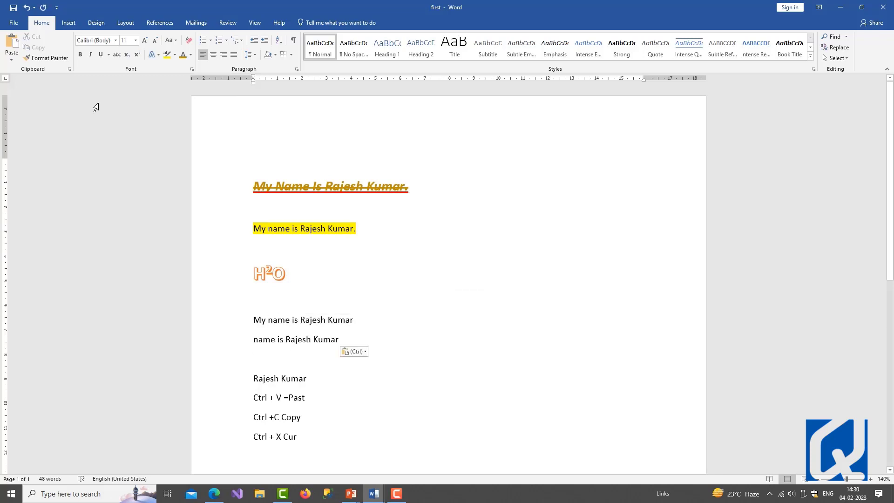
- With the Clipboard pane shown, copy 'Name' from the heading and paste it below H²O
{"action": "left_click", "coordinate": [70, 69]}
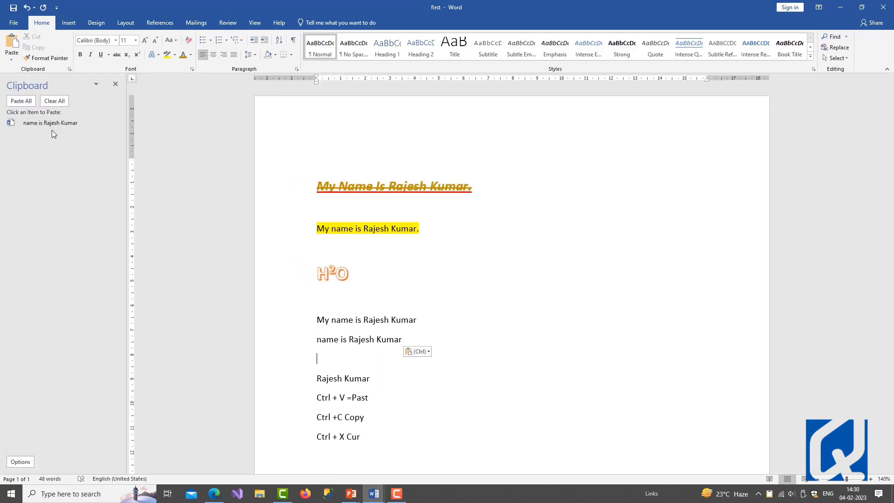
{"action": "left_click", "coordinate": [405, 255]}
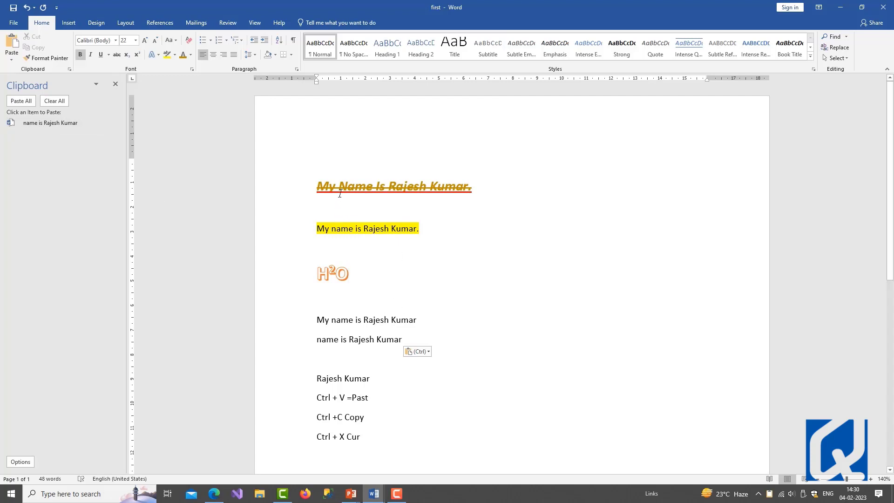
{"action": "left_click_drag", "start_coordinate": [339, 189], "coordinate": [374, 191]}
{"action": "key", "text": "ctrl+c"}
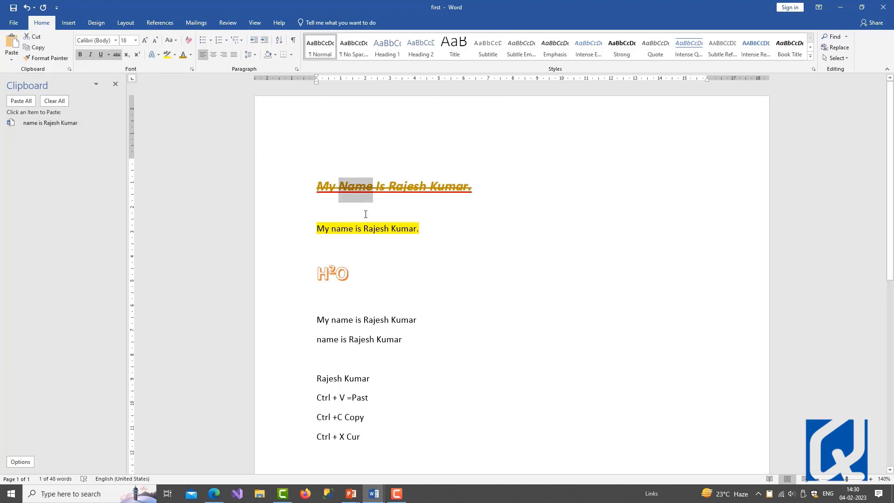
{"action": "left_click", "coordinate": [339, 301]}
{"action": "key", "text": "ctrl+v"}
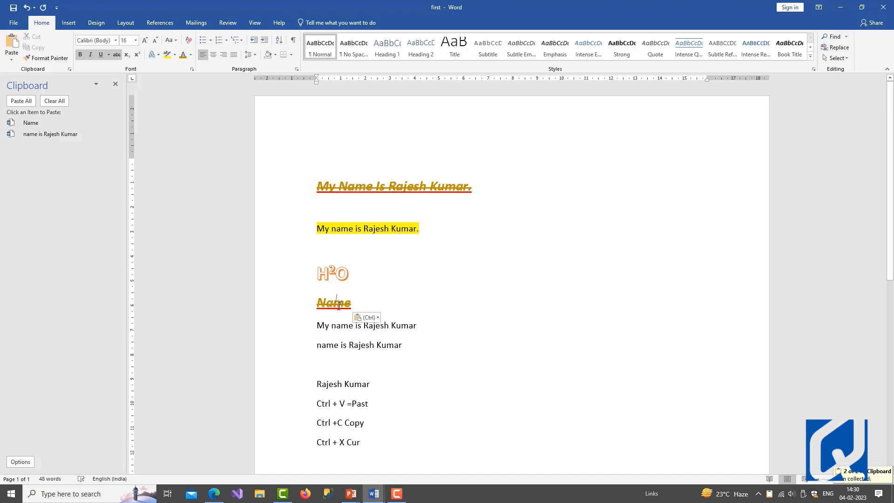
- Copy the two Ctrl shortcut lines, then paste the Name, sentence and shortcut clipboard items below the highlighted line
{"action": "left_click_drag", "start_coordinate": [381, 418], "coordinate": [328, 416]}
{"action": "key", "text": "ctrl+c"}
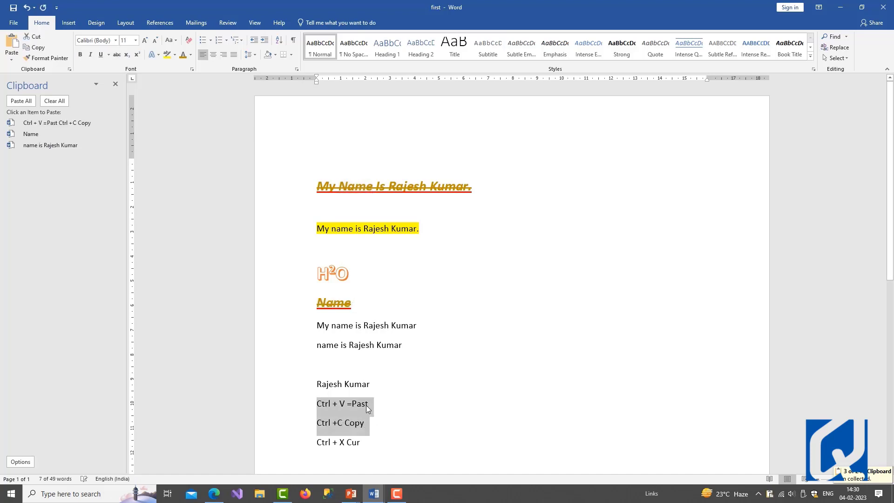
{"action": "left_click", "coordinate": [289, 364]}
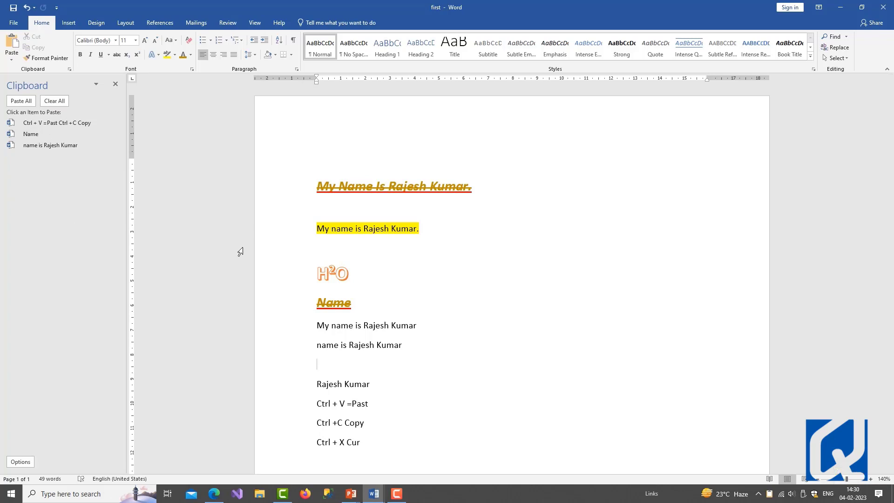
{"action": "double_click", "coordinate": [43, 136]}
{"action": "double_click", "coordinate": [59, 148]}
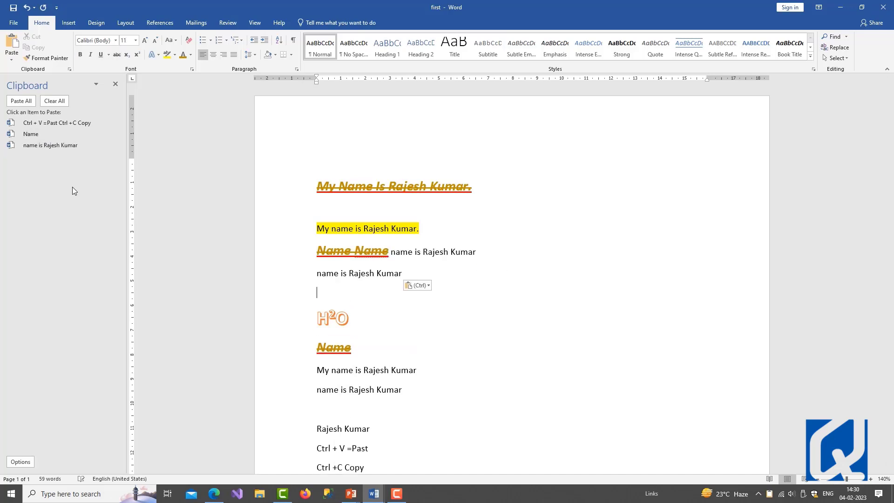
{"action": "left_click", "coordinate": [37, 122]}
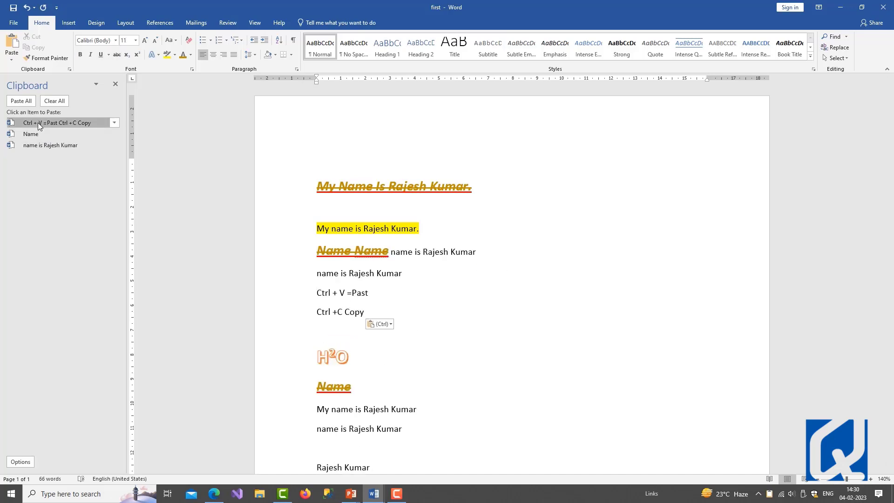